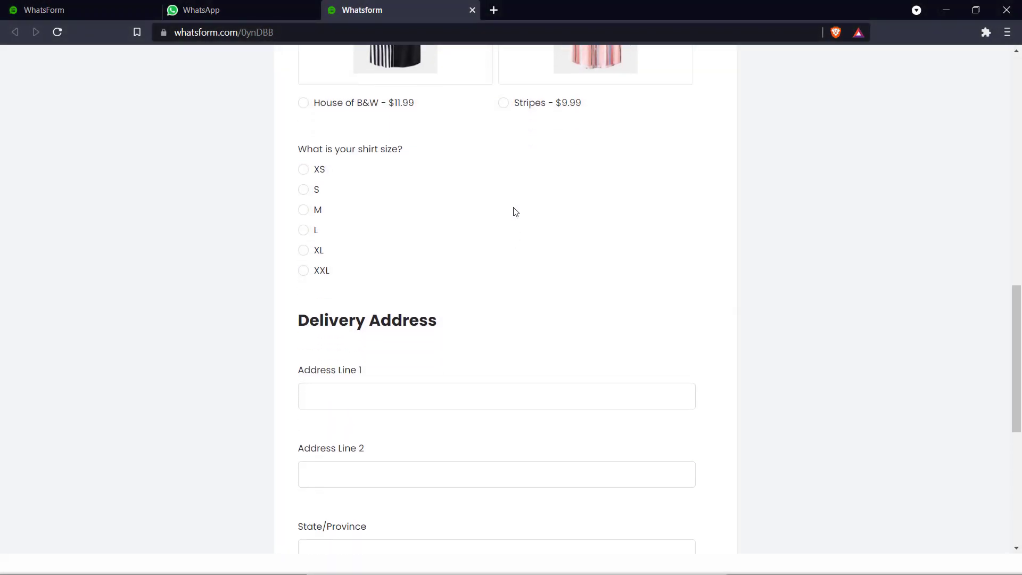
Browse the published Supernova Shirts sample order form and try its Name field
scroll(516, 212, "up", 5)
scroll(514, 213, "down", 12)
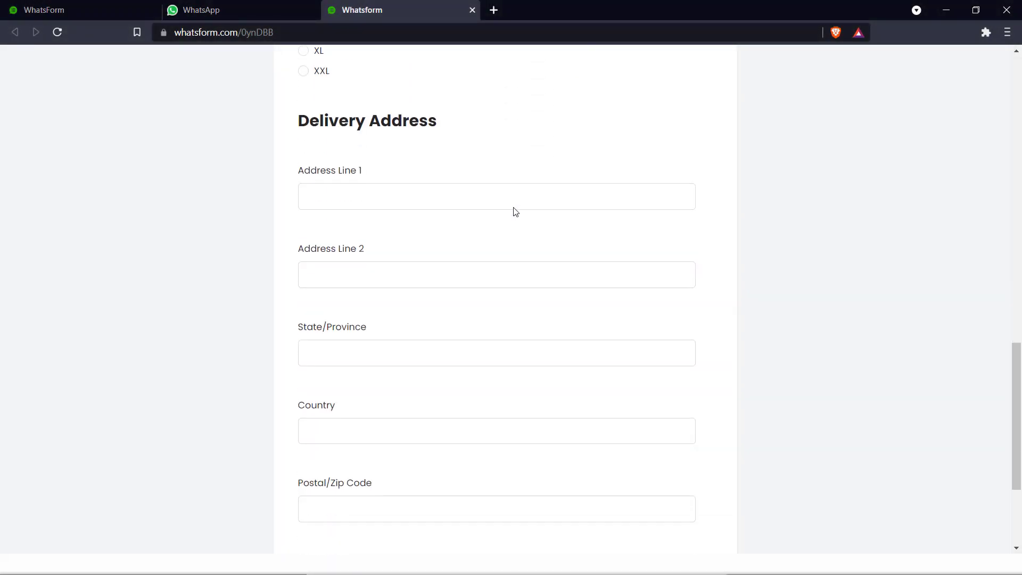
scroll(495, 160, "up", 20)
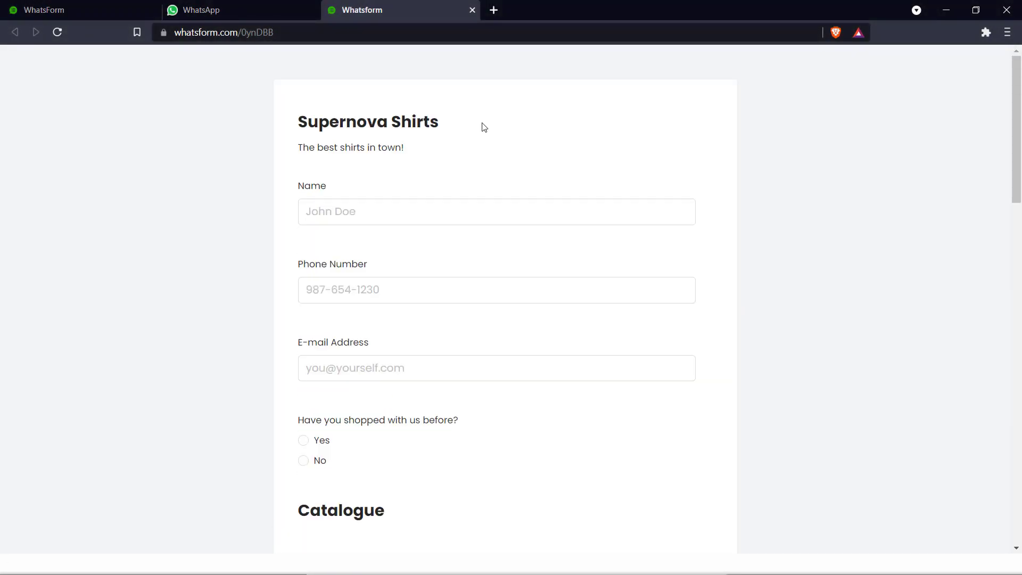
left_click(414, 201)
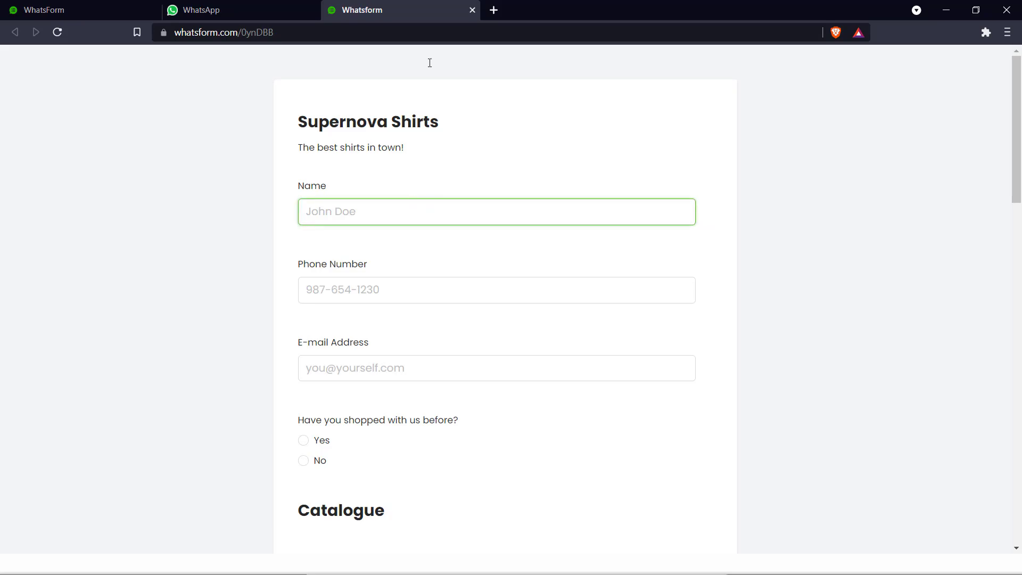
scroll(411, 214, "down", 13)
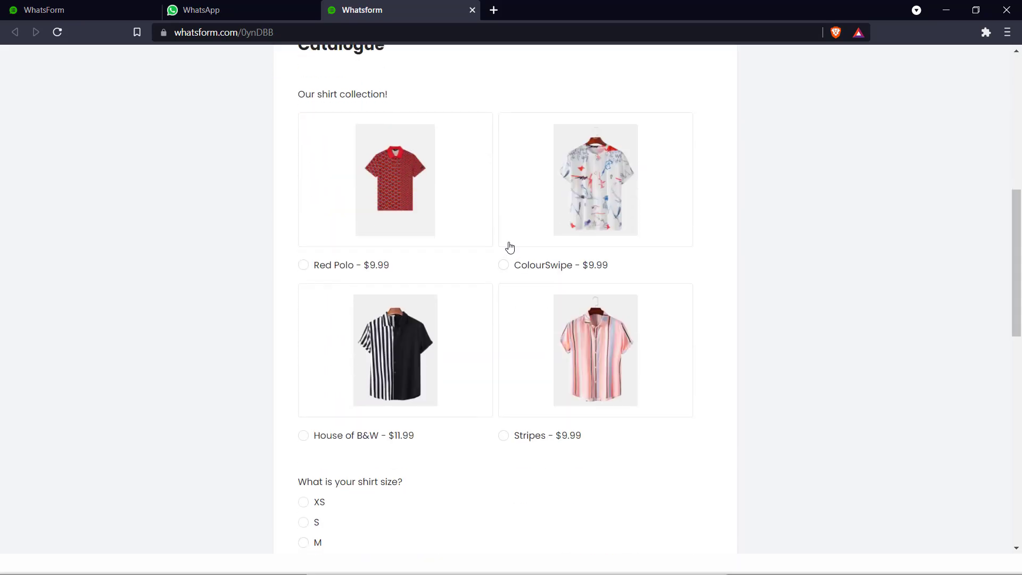
scroll(515, 223, "up", 4)
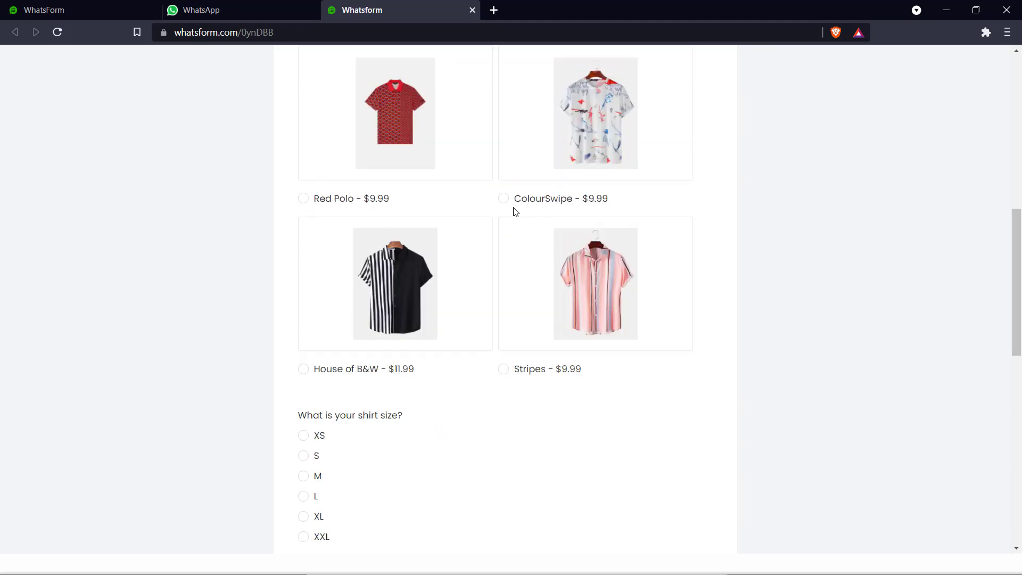
scroll(515, 213, "down", 2)
scroll(516, 212, "down", 9)
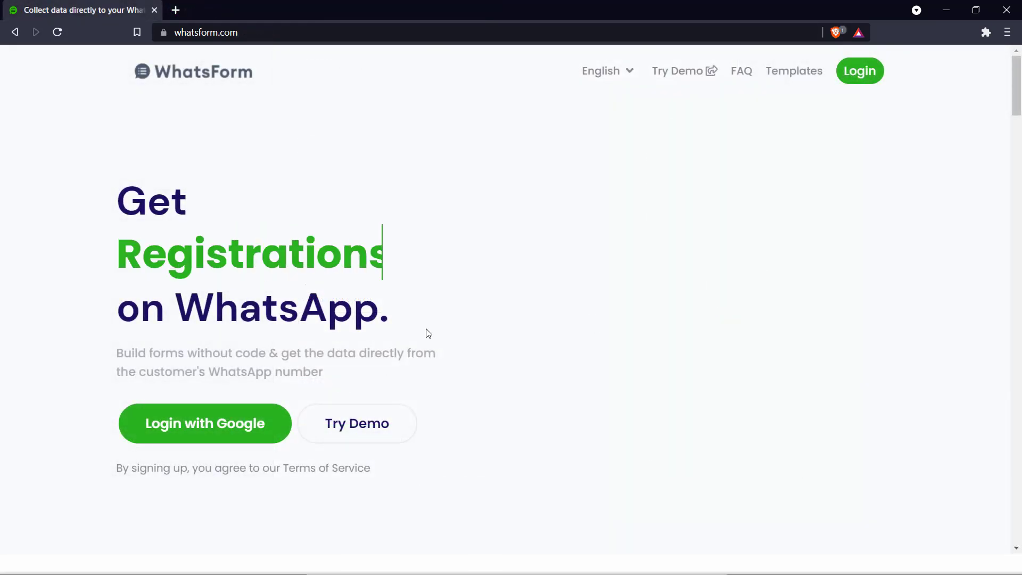
Sign in with Google, start a new WhatsForm past the number step, and choose Use template
left_click(191, 415)
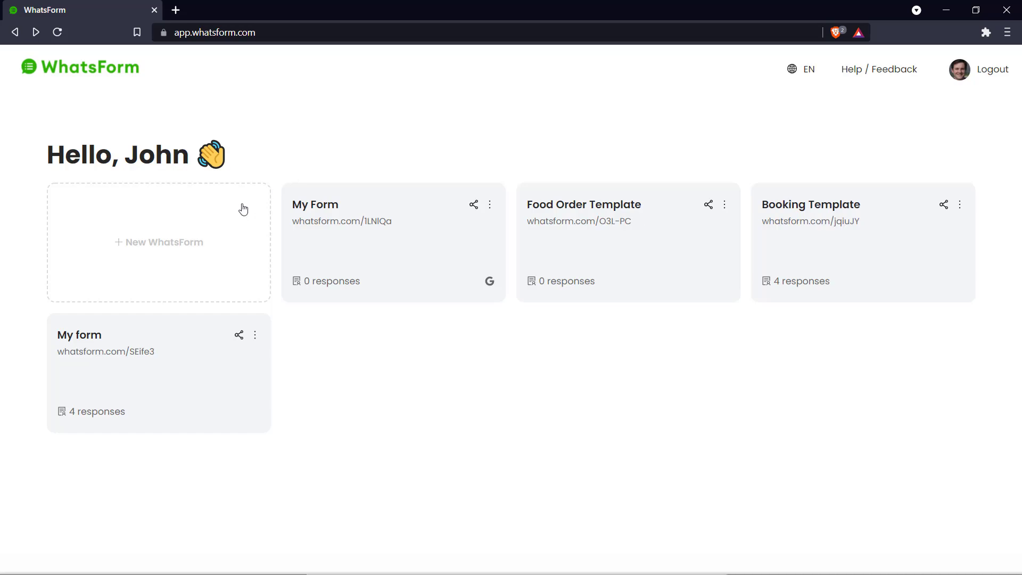
left_click(161, 242)
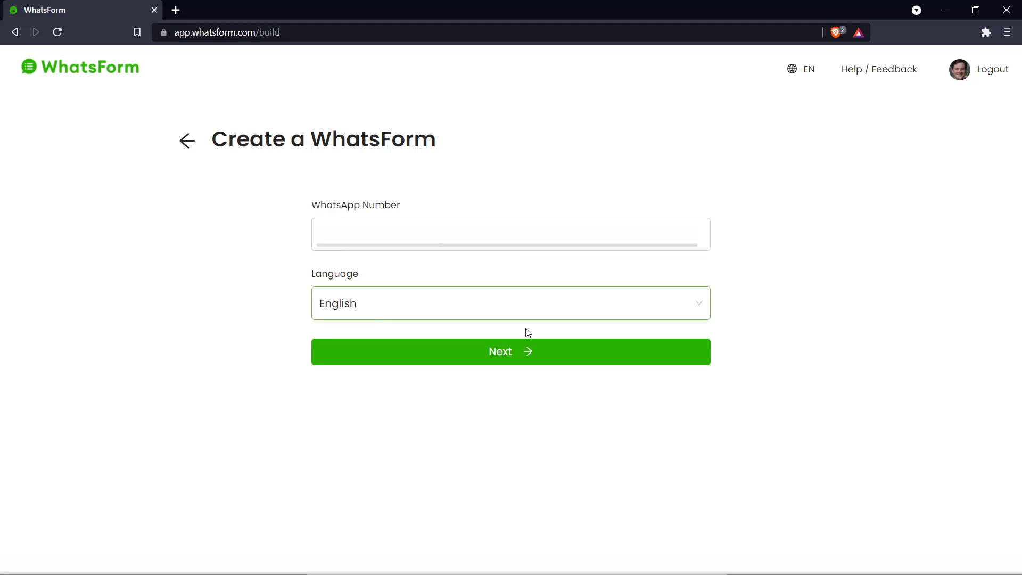
left_click(501, 361)
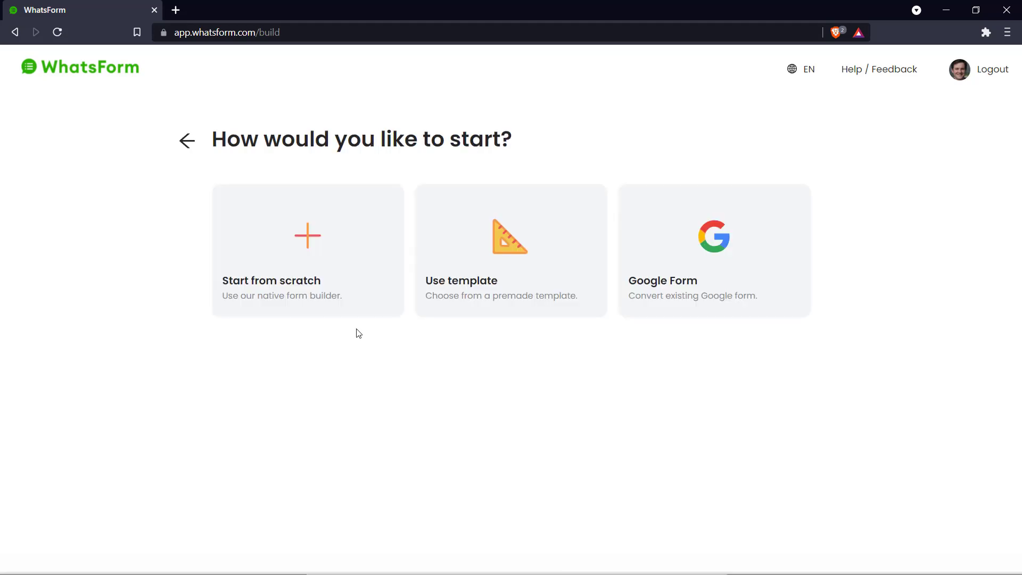
left_click(509, 276)
Add a title block reading 'Supernova Shirts' with description 'The best shirts in town!'
scroll(545, 360, "down", 4)
scroll(548, 364, "up", 4)
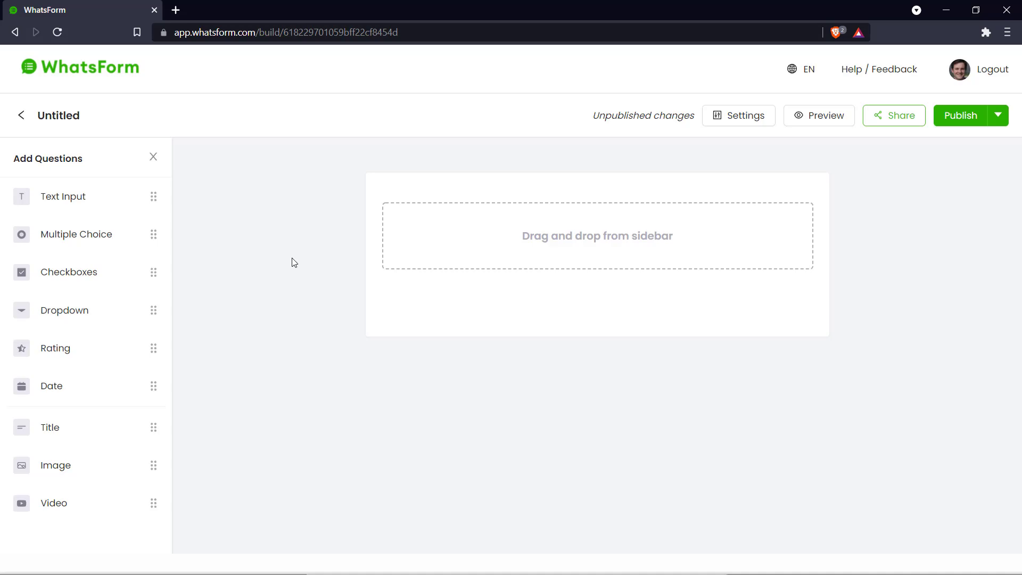
left_click(53, 427)
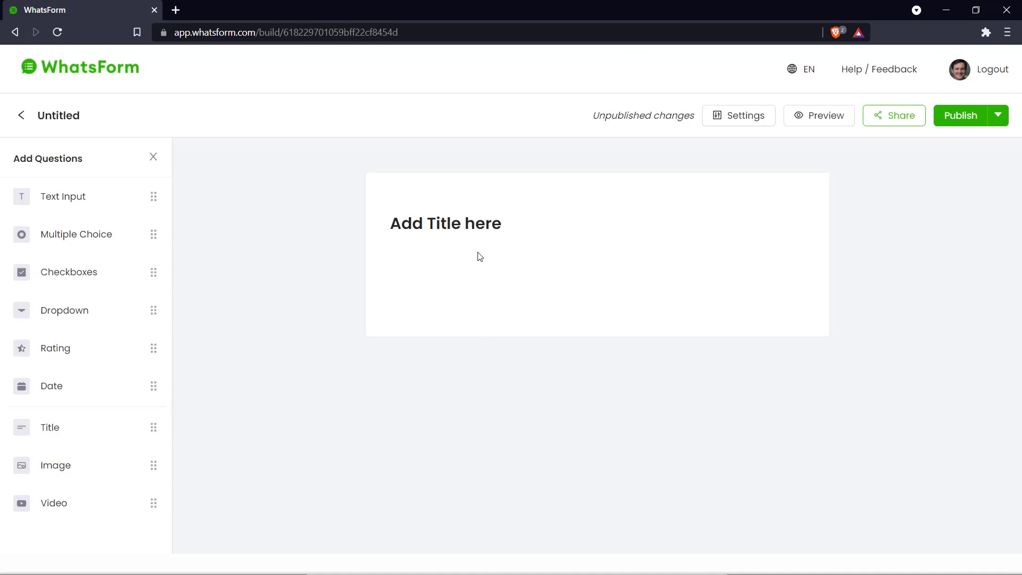
left_click(486, 225)
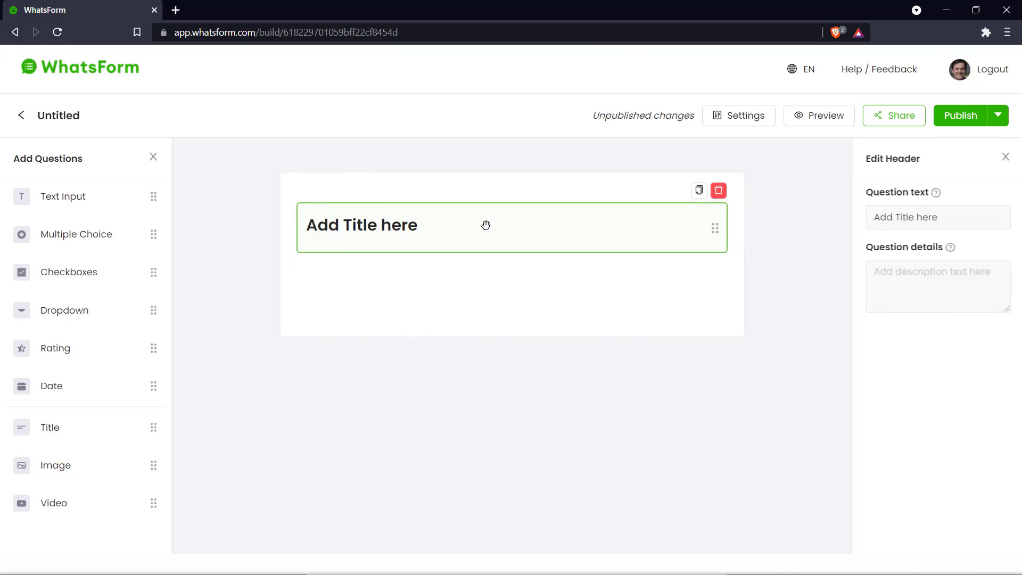
triple_click(961, 214)
type("S")
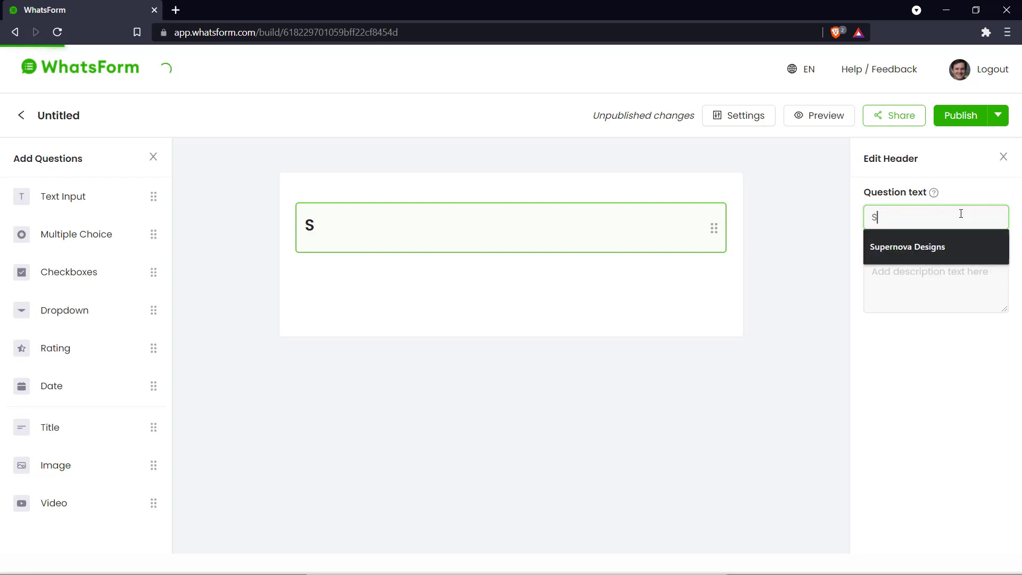
type("upernova ")
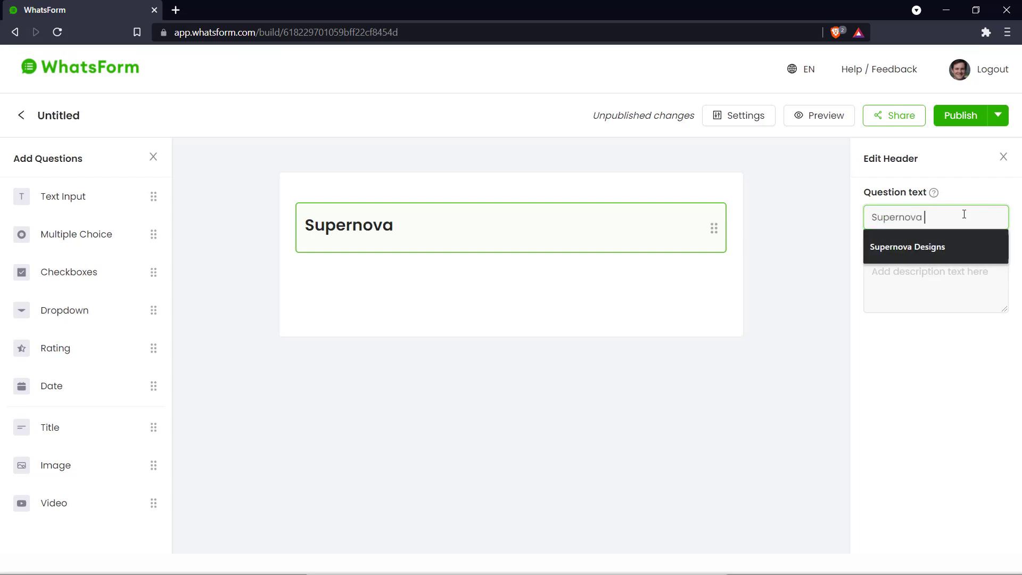
type("Shirts")
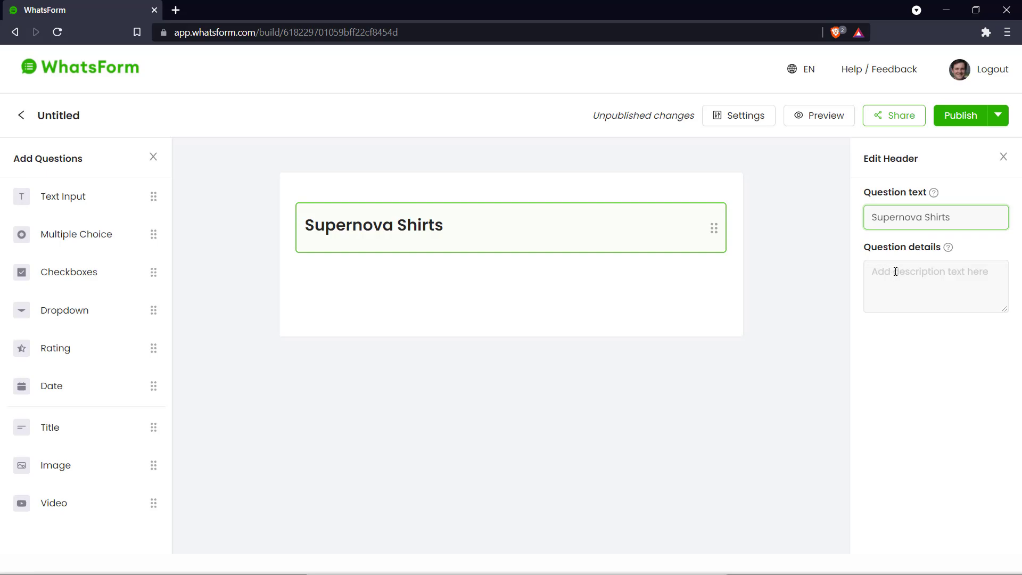
left_click(899, 271)
type("The best shirts")
type(" in tow")
type("ne")
left_click(500, 294)
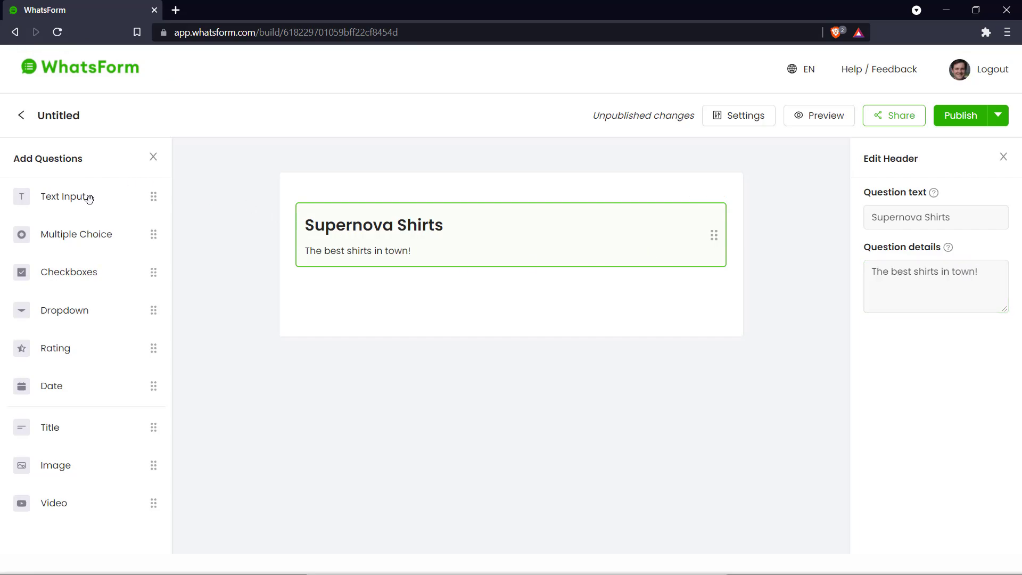
Add Name (placeholder 'John Doe'), Phone Number and E-mail Address text questions
left_click_drag(89, 199, 395, 297)
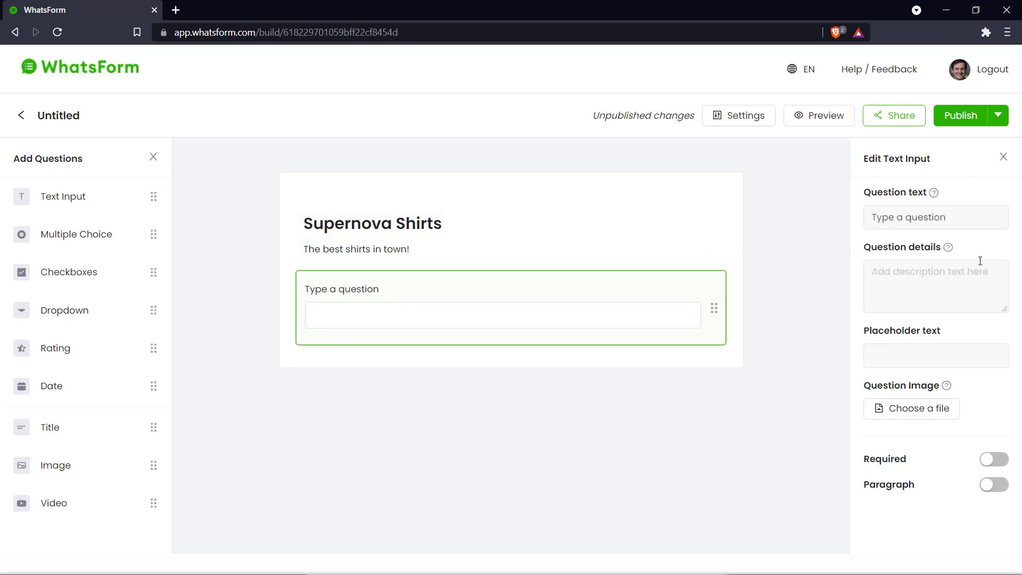
triple_click(933, 213)
type("Name")
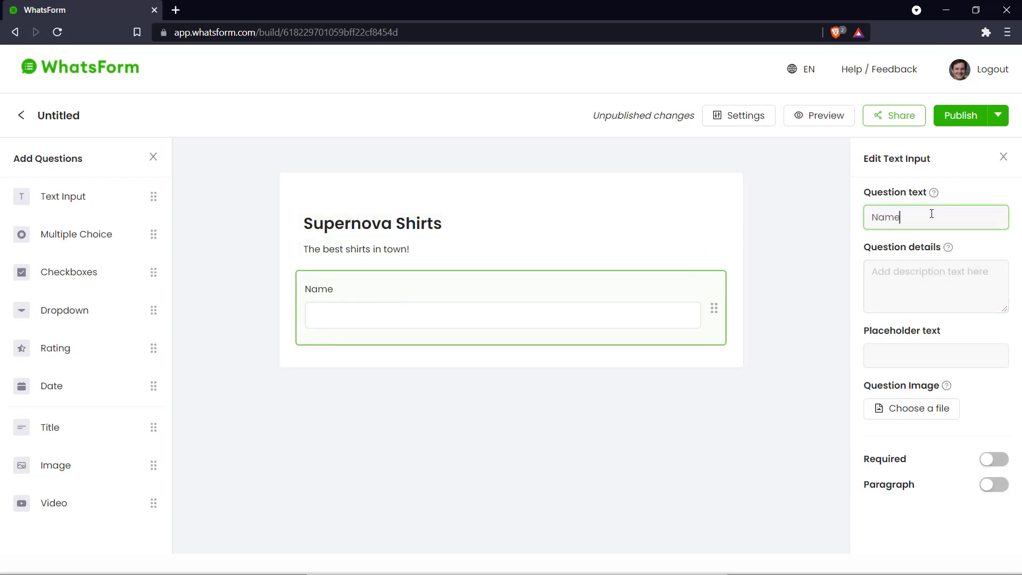
left_click(907, 354)
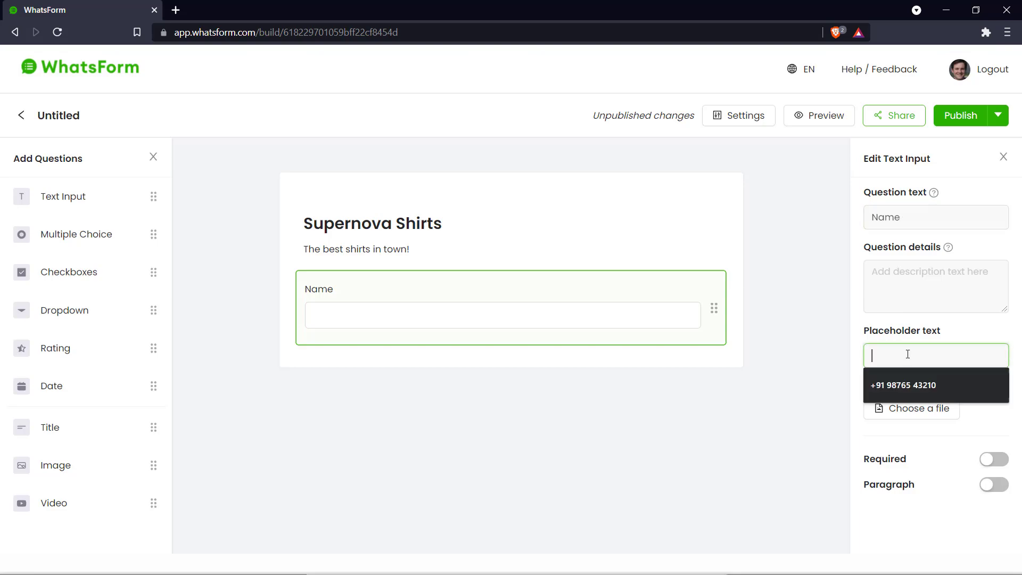
type("John Doe")
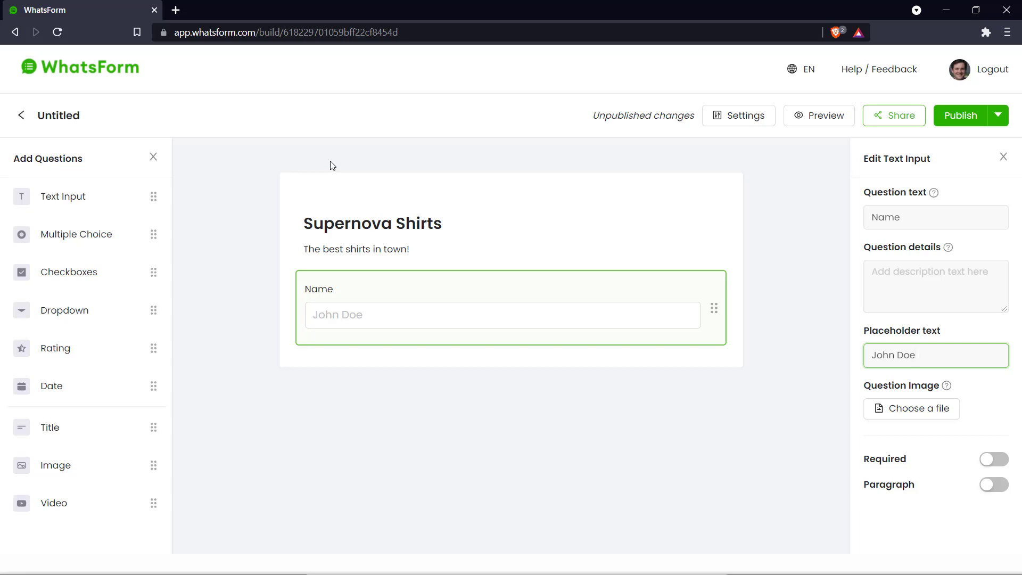
right_click(899, 270)
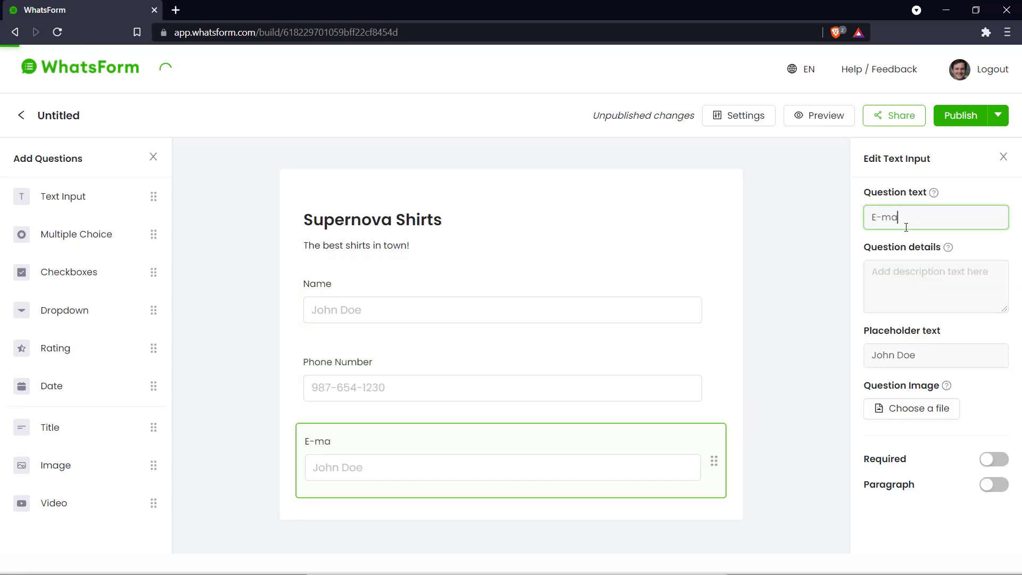
type("il Address")
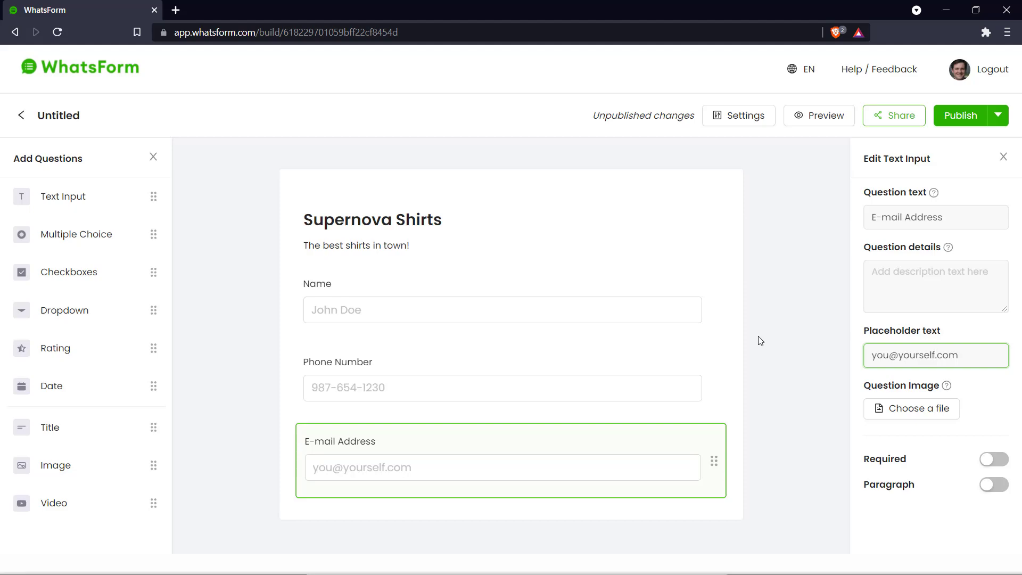
left_click(749, 345)
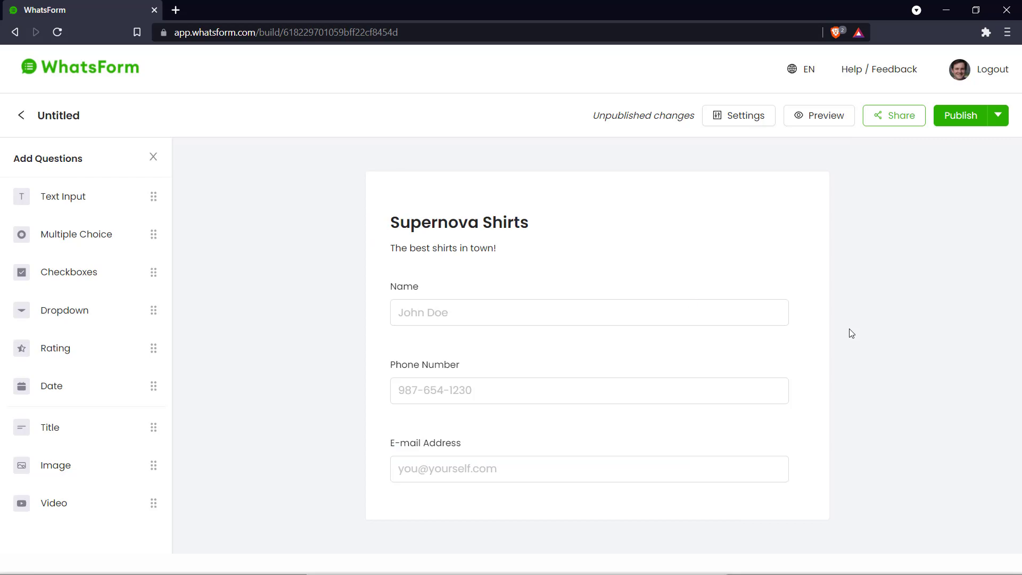
Add a multiple-choice question worded 'Have you shopped with us before?'
left_click(59, 233)
scroll(457, 372, "down", 2)
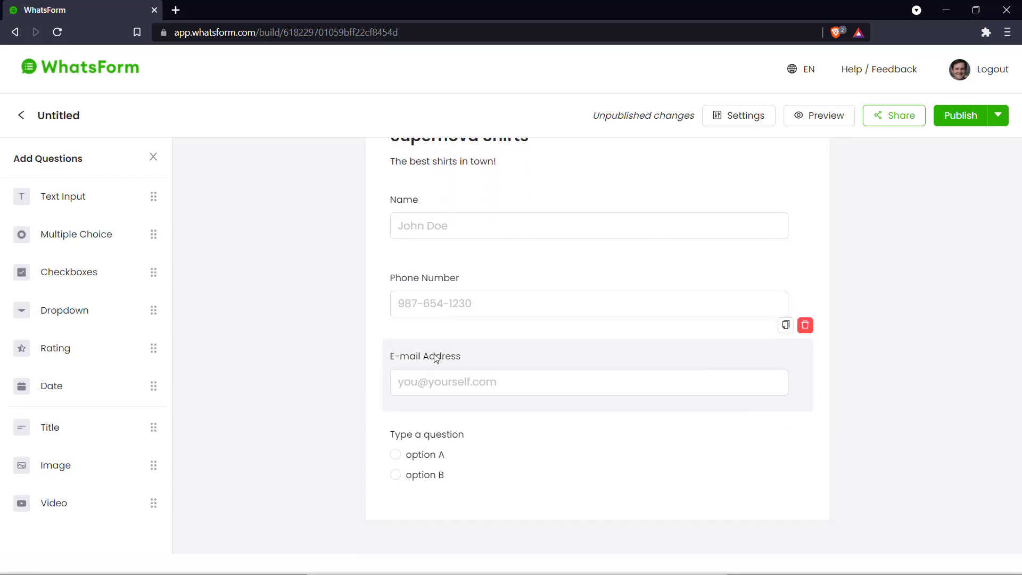
left_click(451, 440)
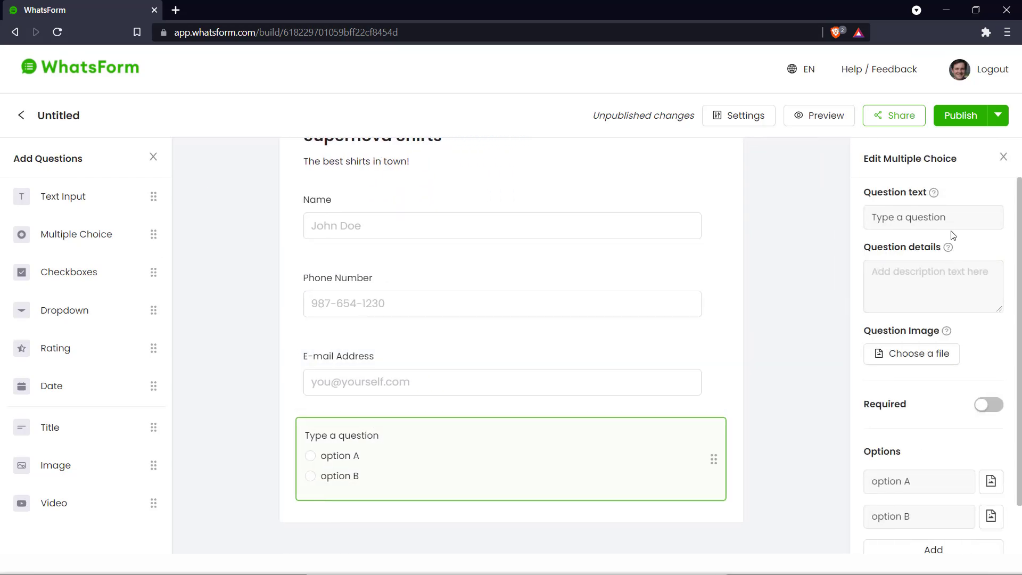
left_click(942, 208)
triple_click(951, 209)
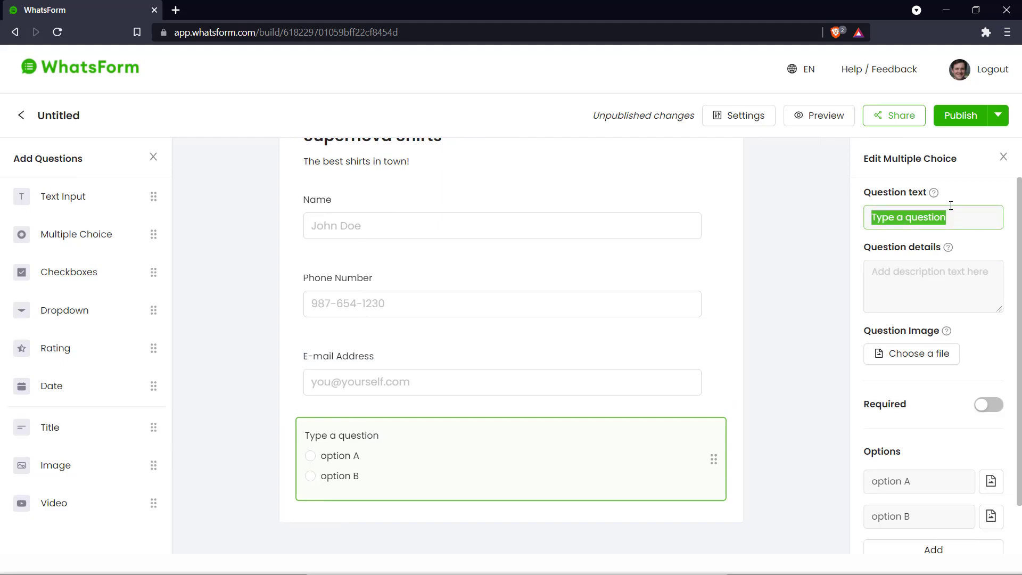
key("BackSpace")
type("Hve")
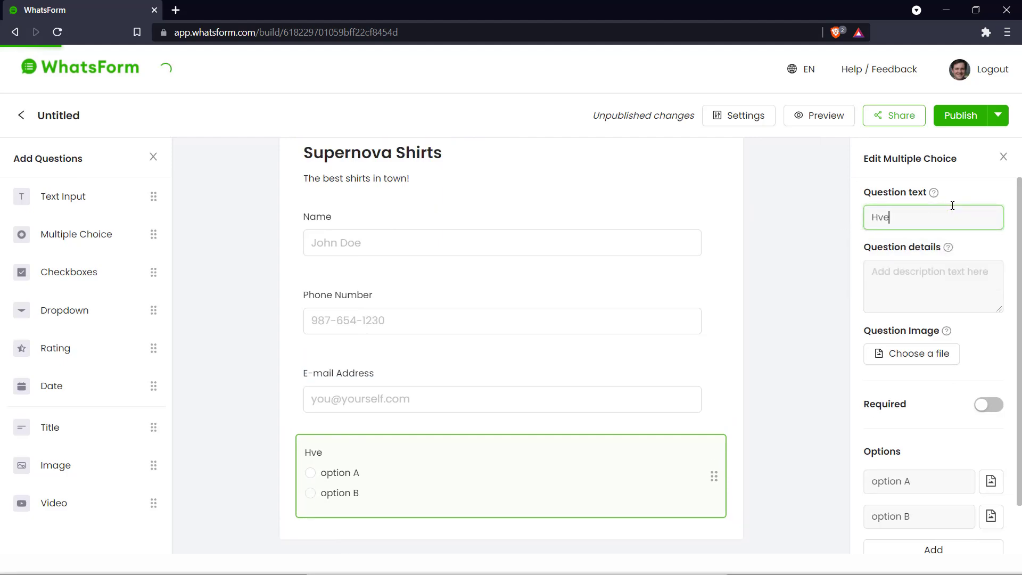
key("BackSpace")
key("BackSpace")
key("Down")
key("Down")
key("Tab")
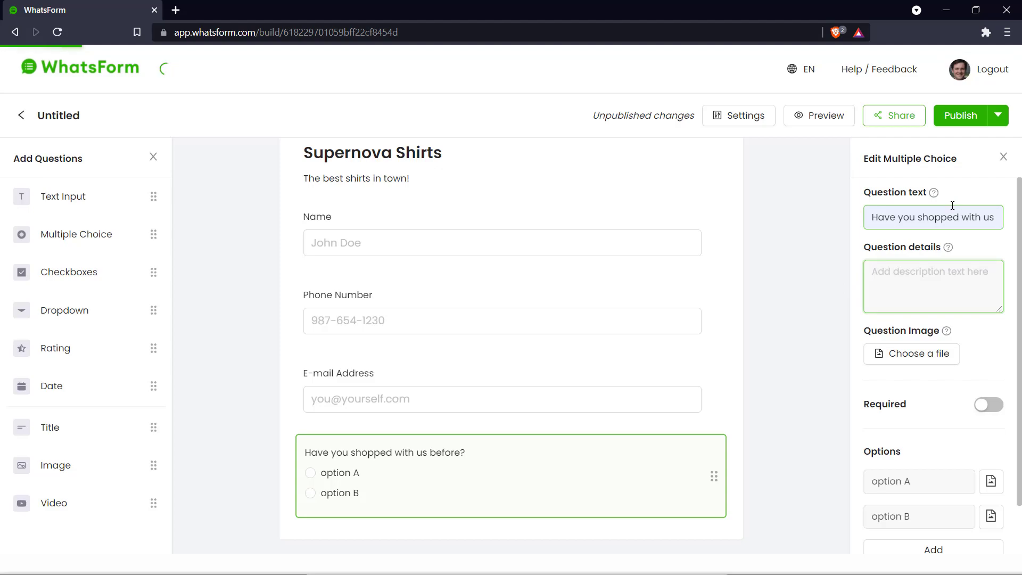
Set the question's two answers to Yes and No
scroll(947, 319, "down", 1)
triple_click(939, 435)
type("Yes")
triple_click(924, 467)
type("No")
left_click(943, 346)
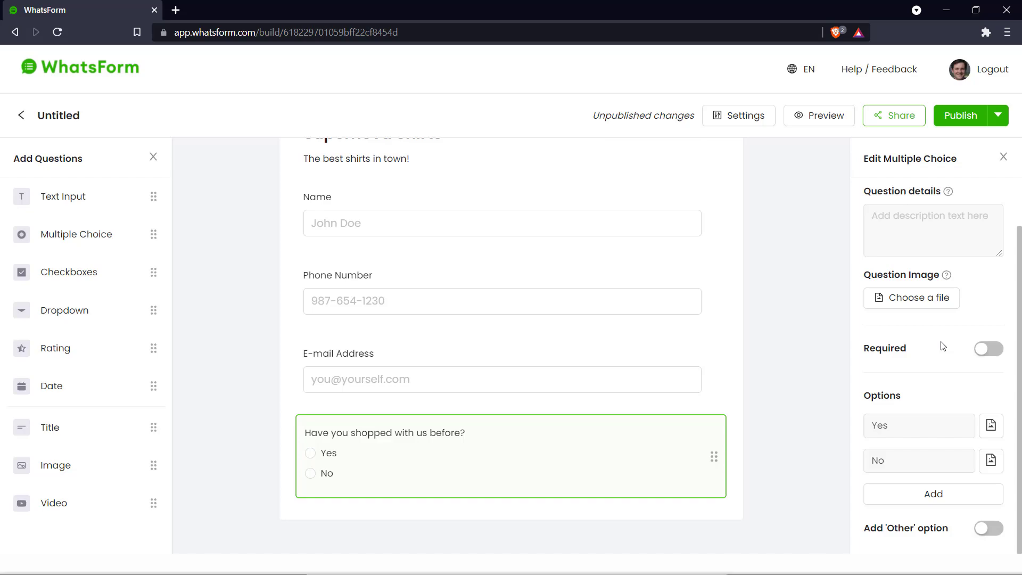
scroll(773, 371, "up", 1)
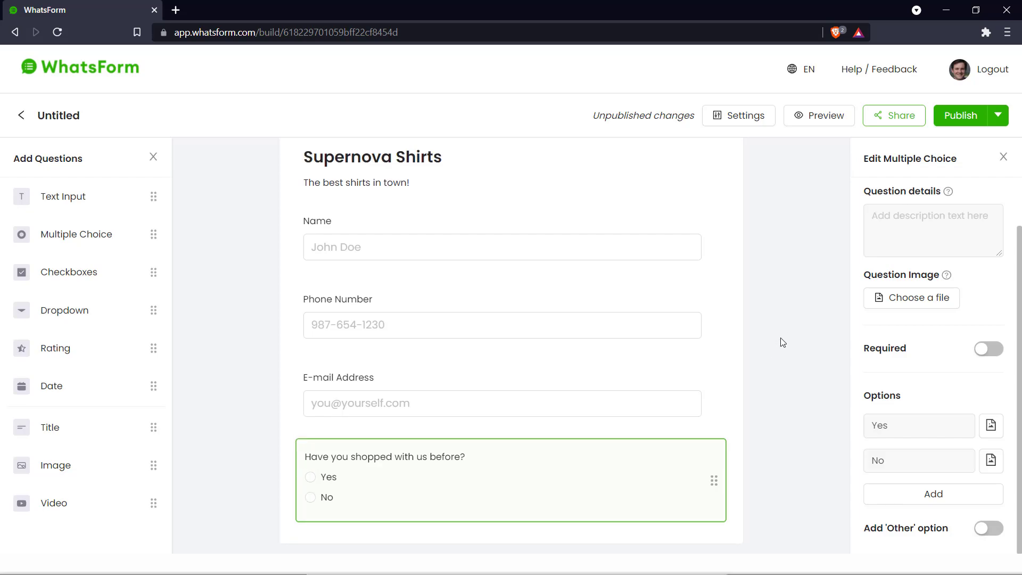
scroll(782, 342, "down", 1)
Add a heading block titled 'Catalogue'
left_click_drag(59, 426, 499, 523)
left_click(434, 476)
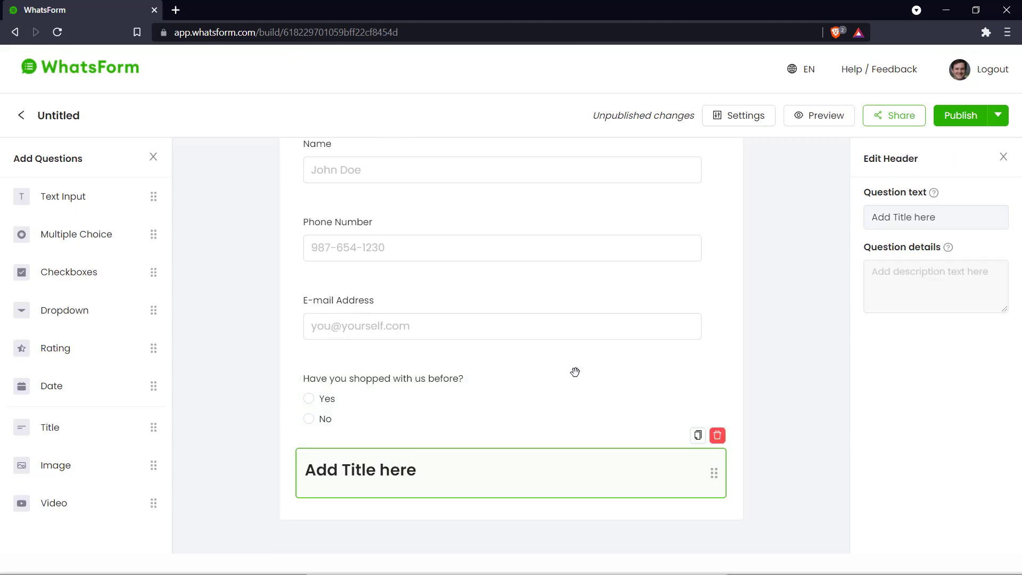
triple_click(940, 217)
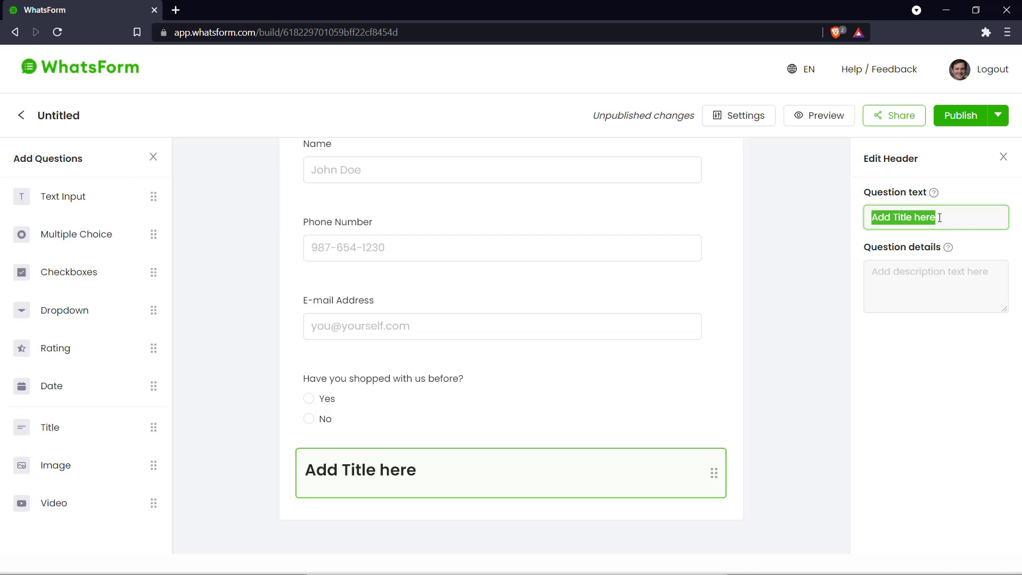
type("Cataloguw")
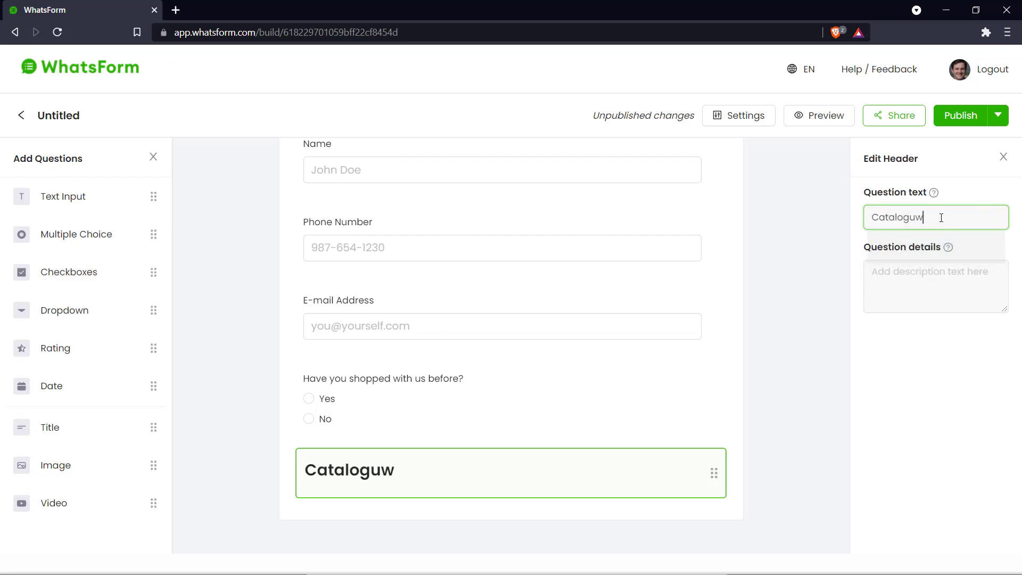
key("BackSpace")
type("e")
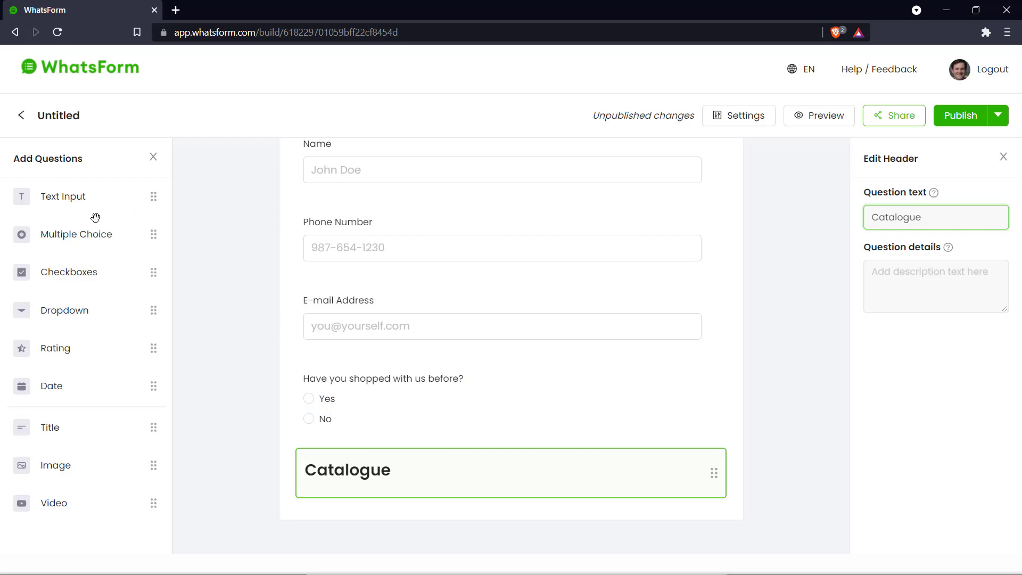
Add a multiple-choice question 'Our shirt collection!' below Catalogue
left_click(85, 236)
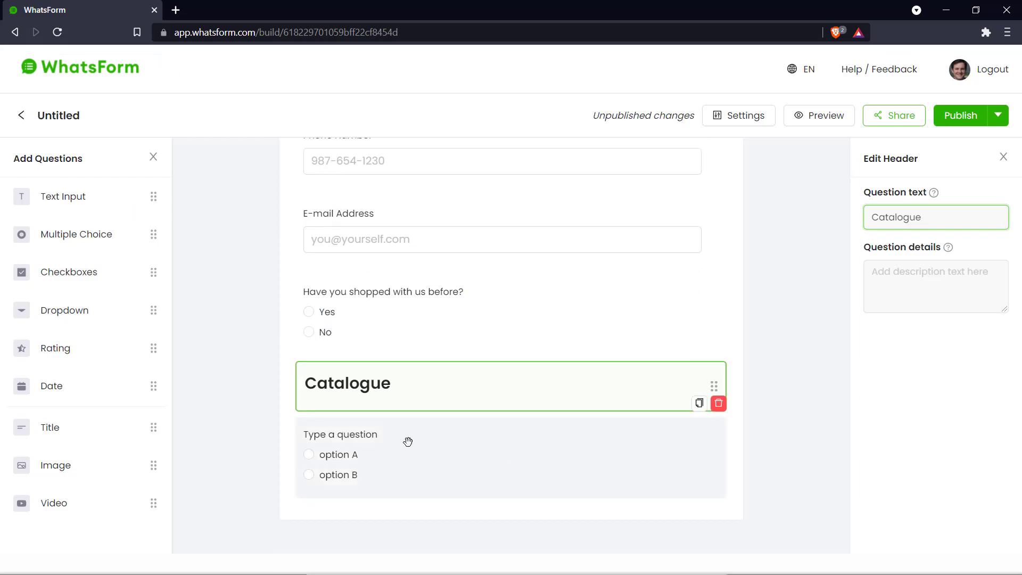
left_click(392, 445)
key("ctrl+shift+Left")
key("ctrl+shift+Left")
key("ctrl+shift+Left")
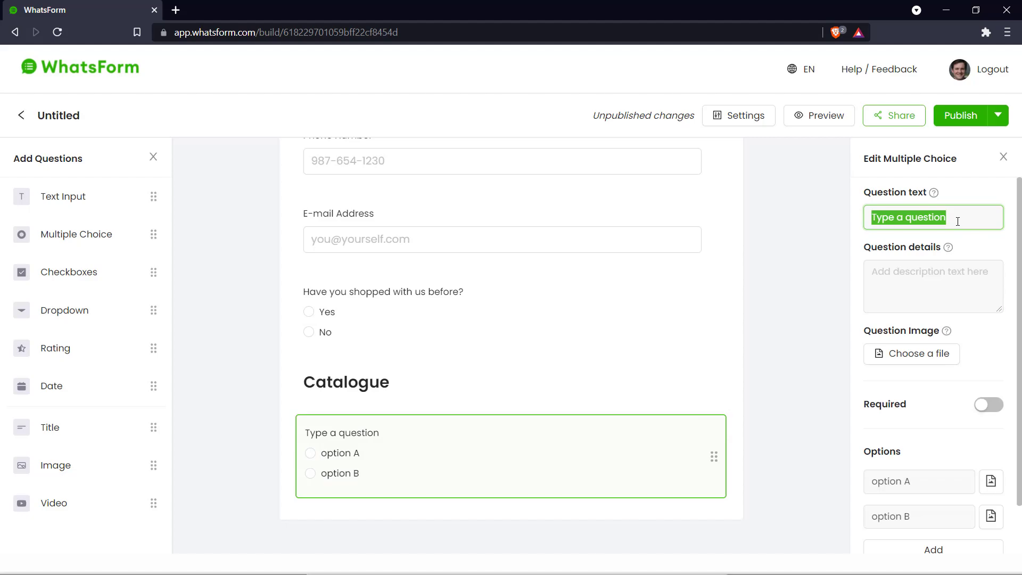
type("Our")
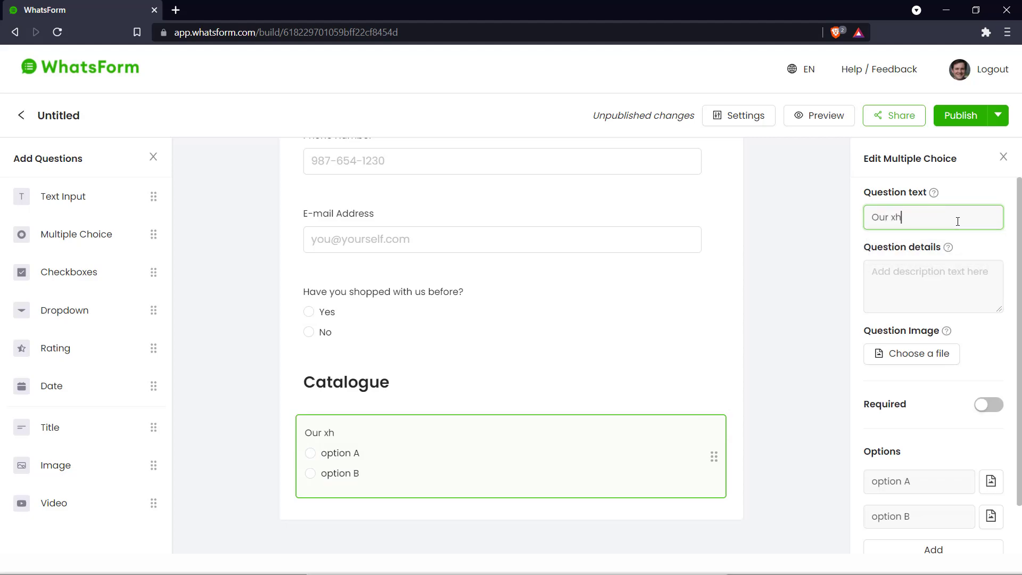
type(" shirt collection!")
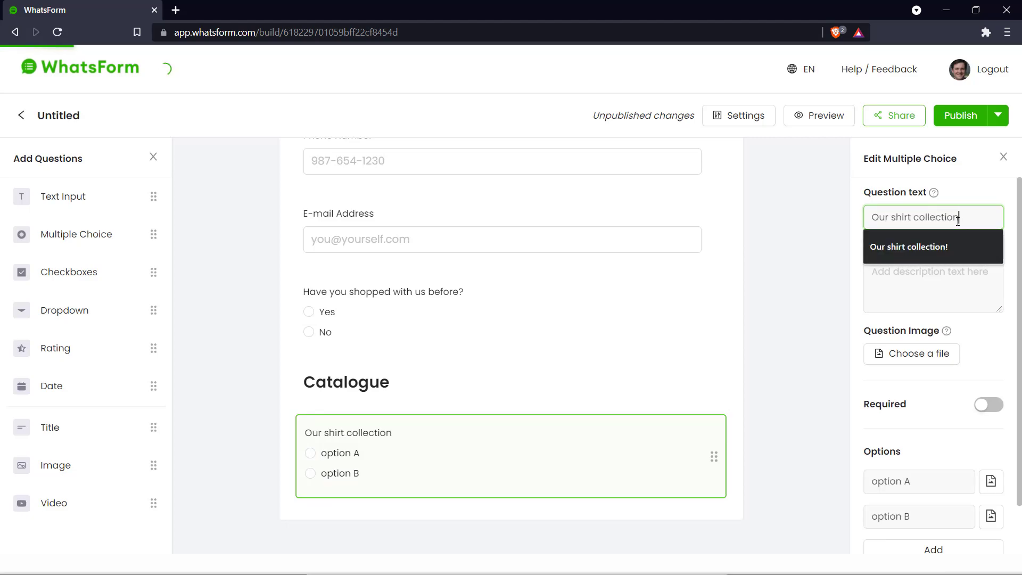
scroll(920, 395, "down", 1)
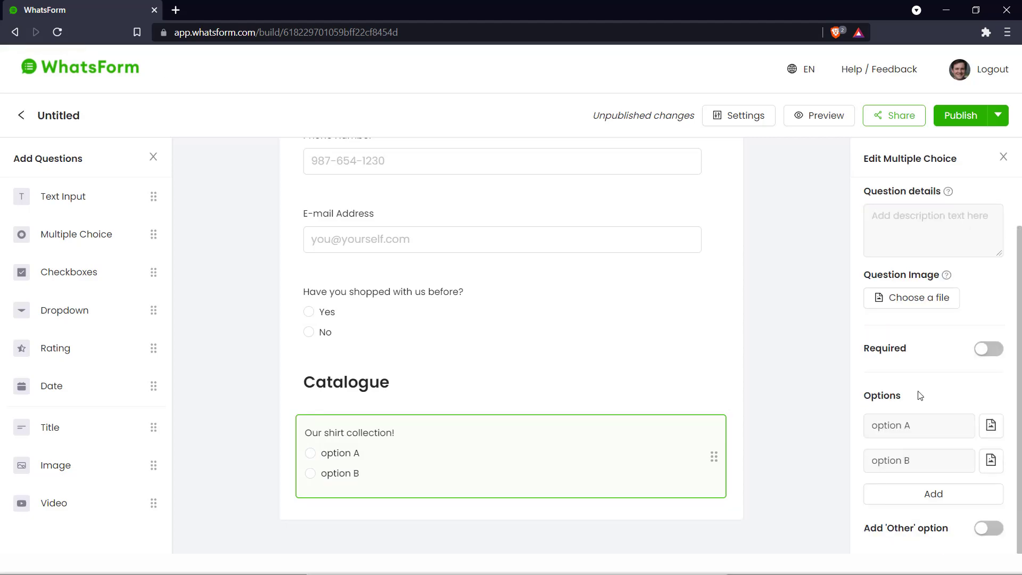
Give the options shirt pictures and labels: Red Polo - $9.99, ColourSwipe, House of B&W, Stripes
left_click(991, 421)
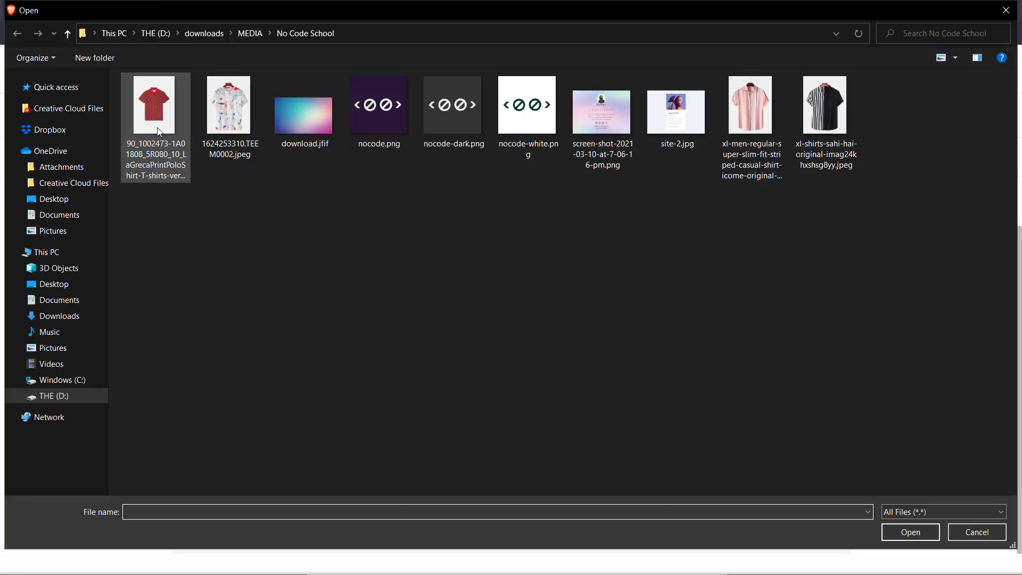
double_click(155, 122)
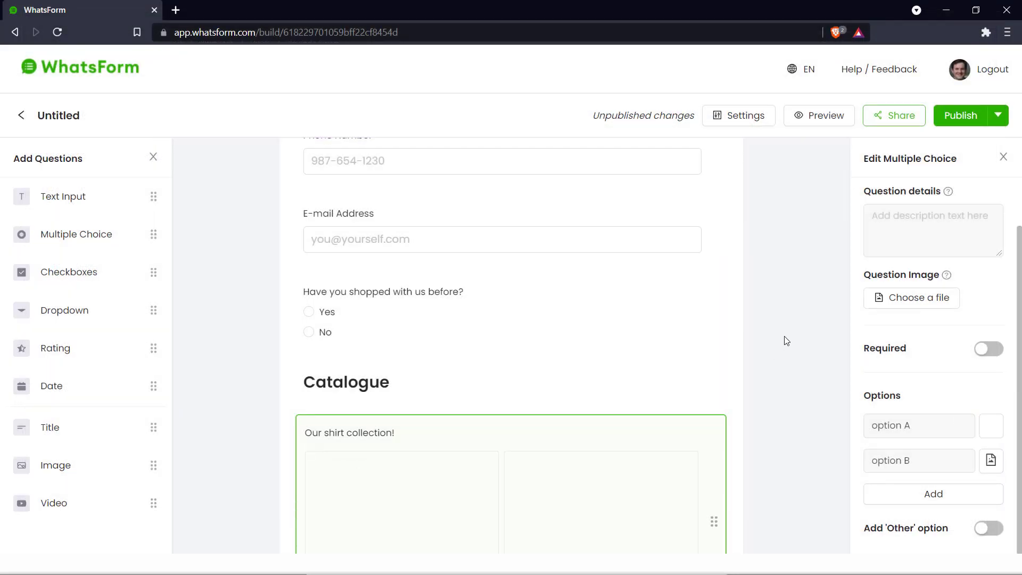
triple_click(937, 428)
type("Red Polo")
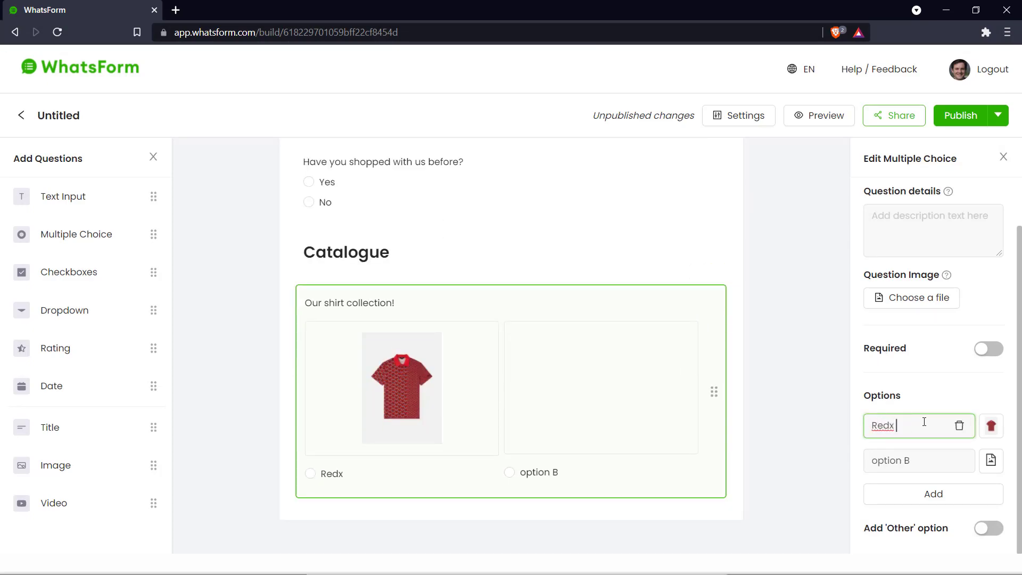
type(" - $9.99")
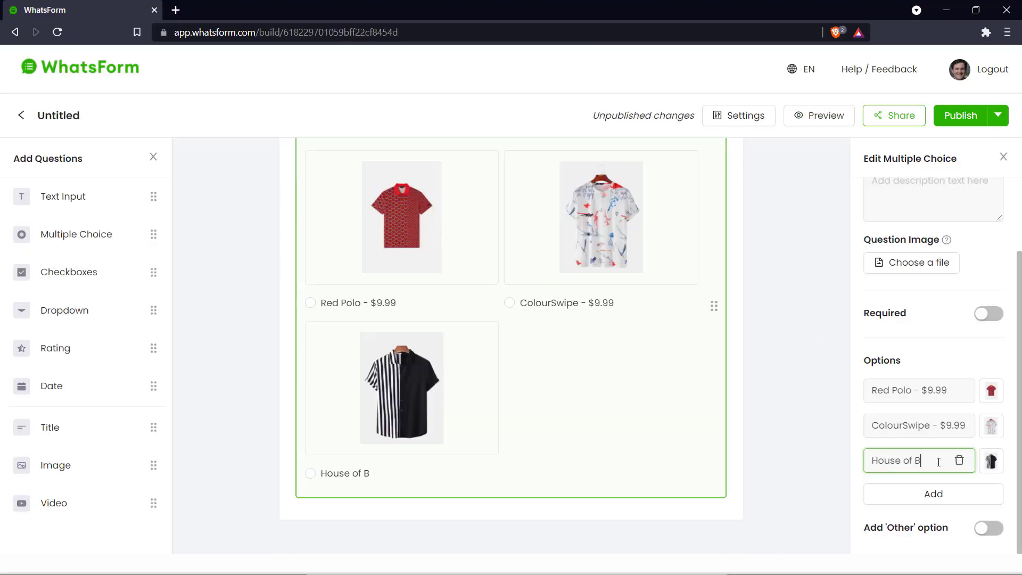
type("&W - $11.9")
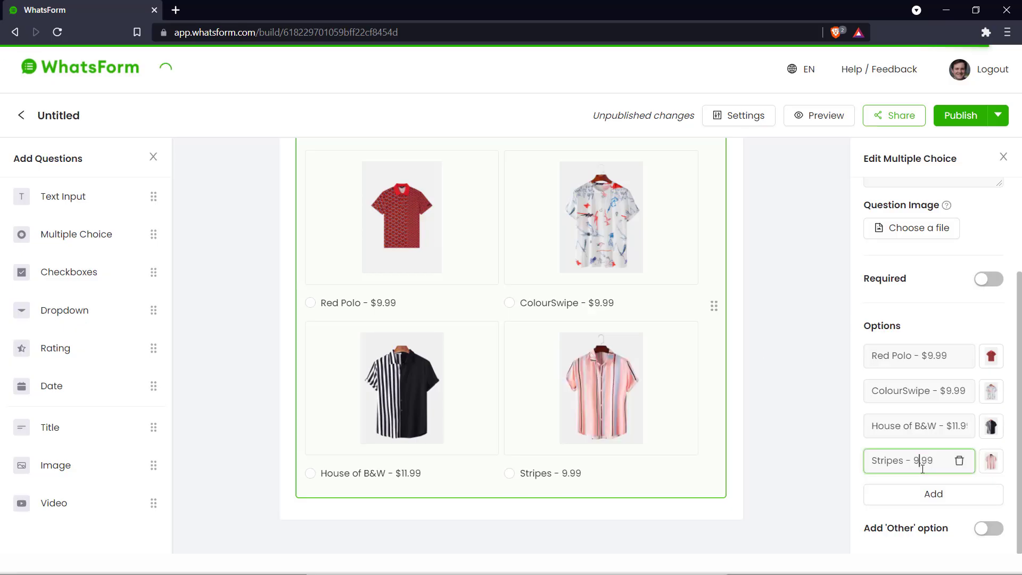
scroll(777, 328, "up", 3)
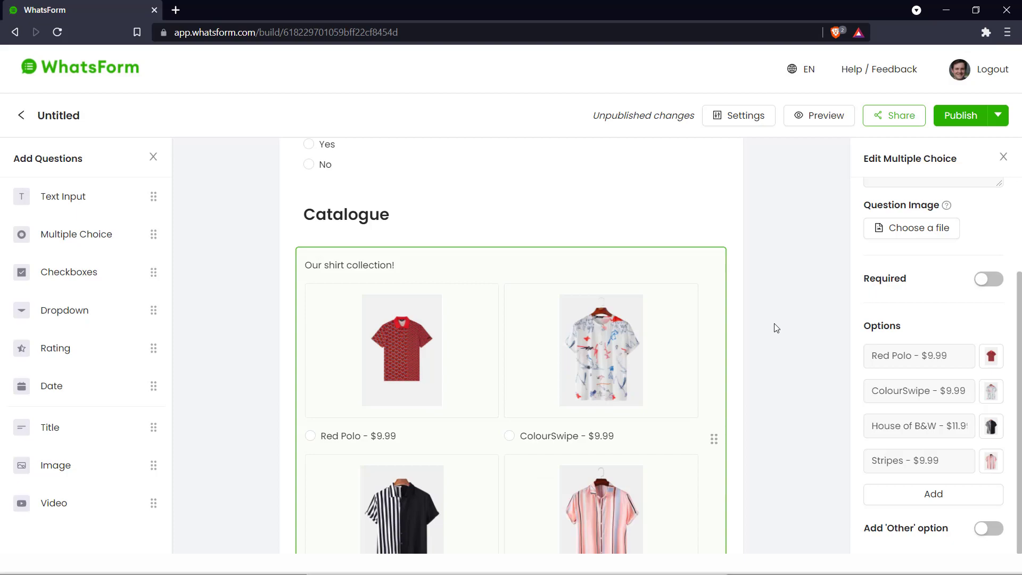
scroll(776, 325, "down", 3)
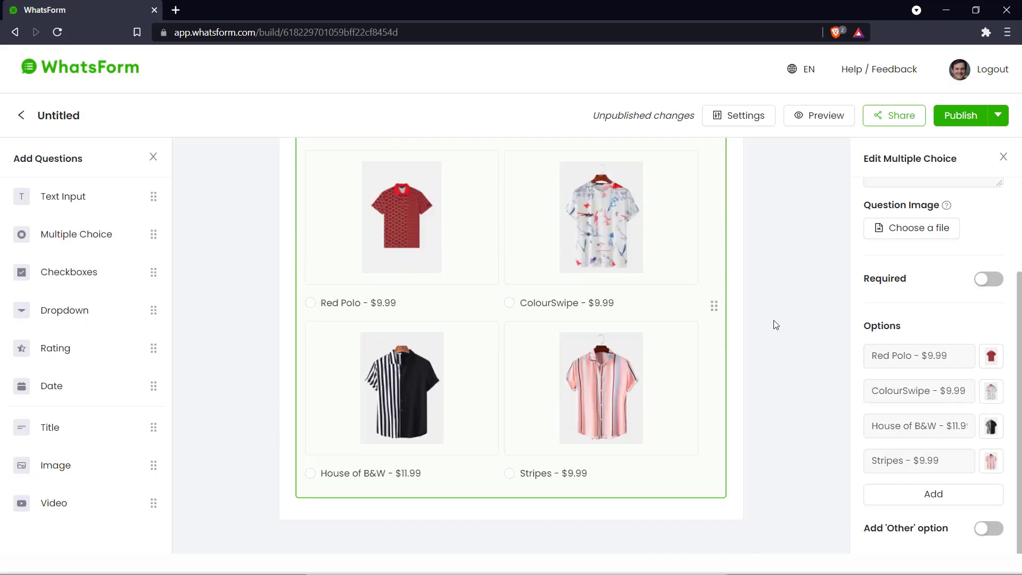
Add the question 'What is your shirt size?' with options XS, S, M, L, XL and XXL
left_click(74, 239)
left_click(338, 429)
left_click(930, 216)
type("W")
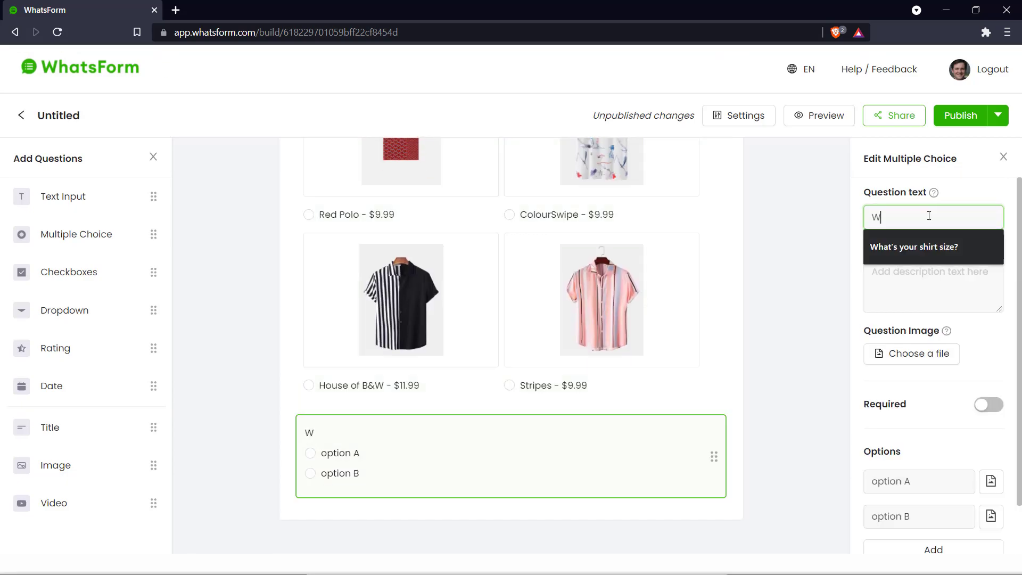
type("hat is your shi")
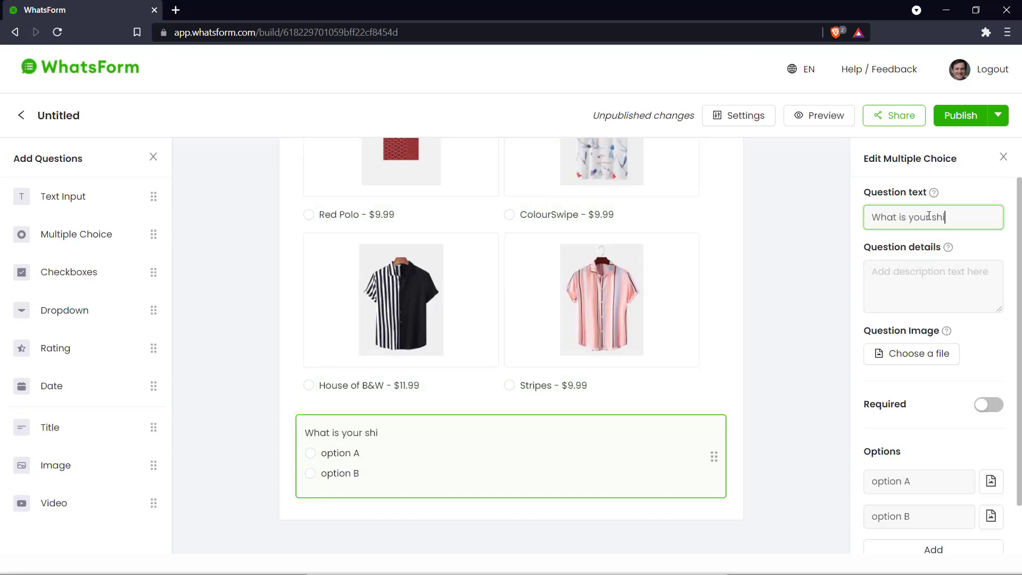
type("rt size?")
scroll(946, 414, "down", 1)
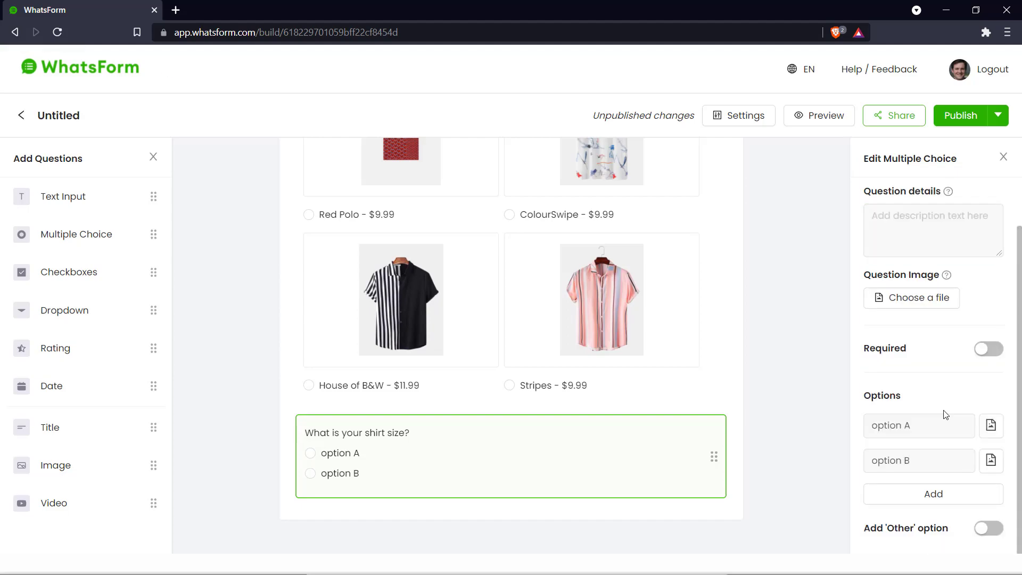
triple_click(941, 425)
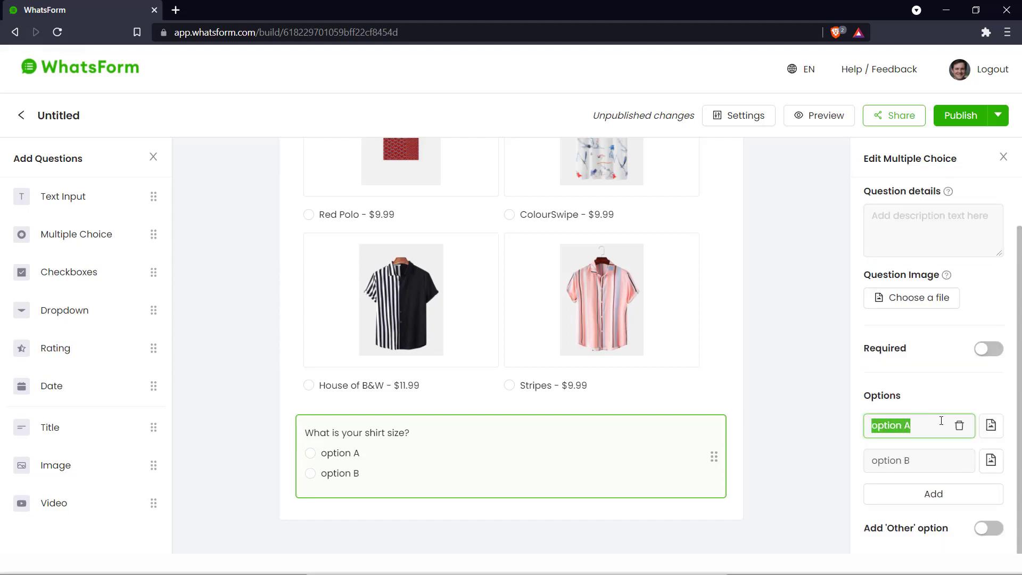
type("XS\tS M L XL XXL")
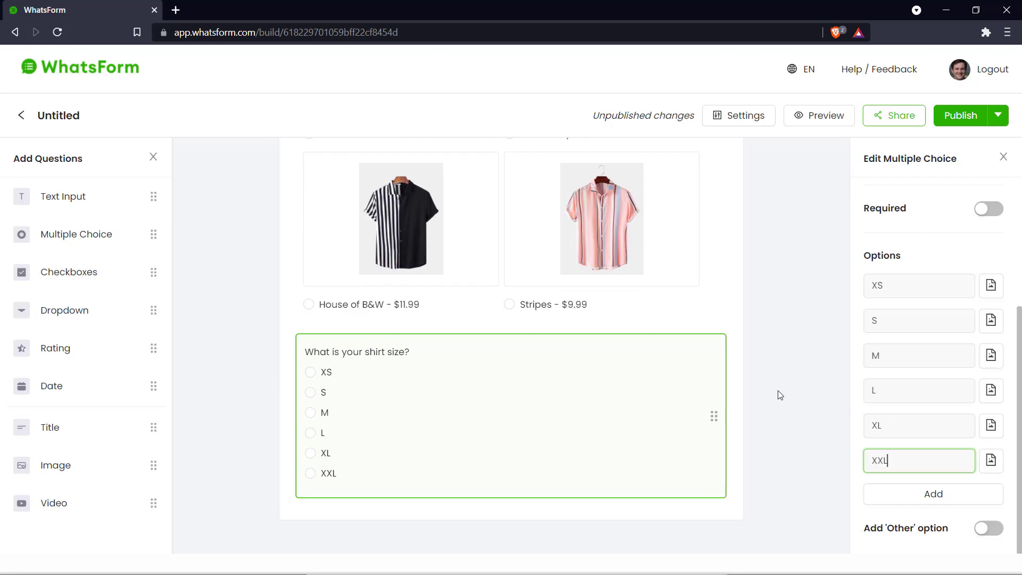
left_click(710, 369)
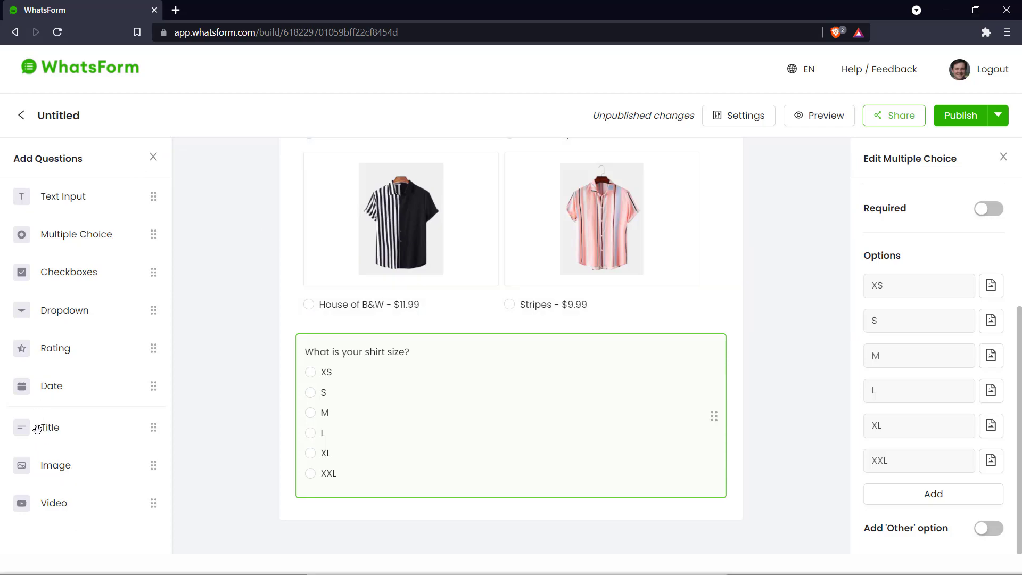
Add a 'Delivery Address' heading followed by an 'Address Line 1' text question
left_click_drag(37, 430, 415, 470)
left_click(975, 217)
type("Delivery ")
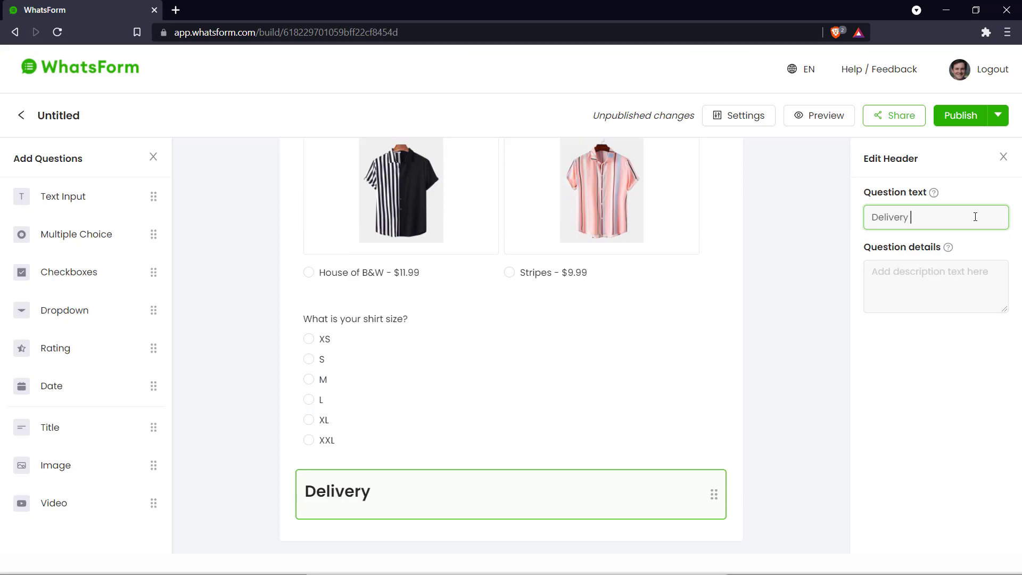
type("Address")
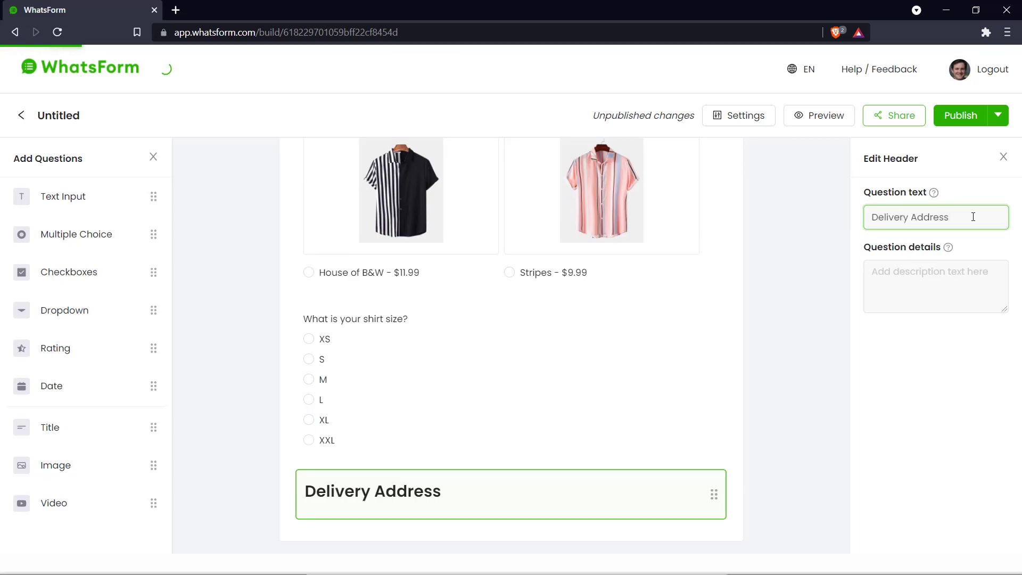
left_click(71, 195)
left_click(484, 450)
triple_click(960, 208)
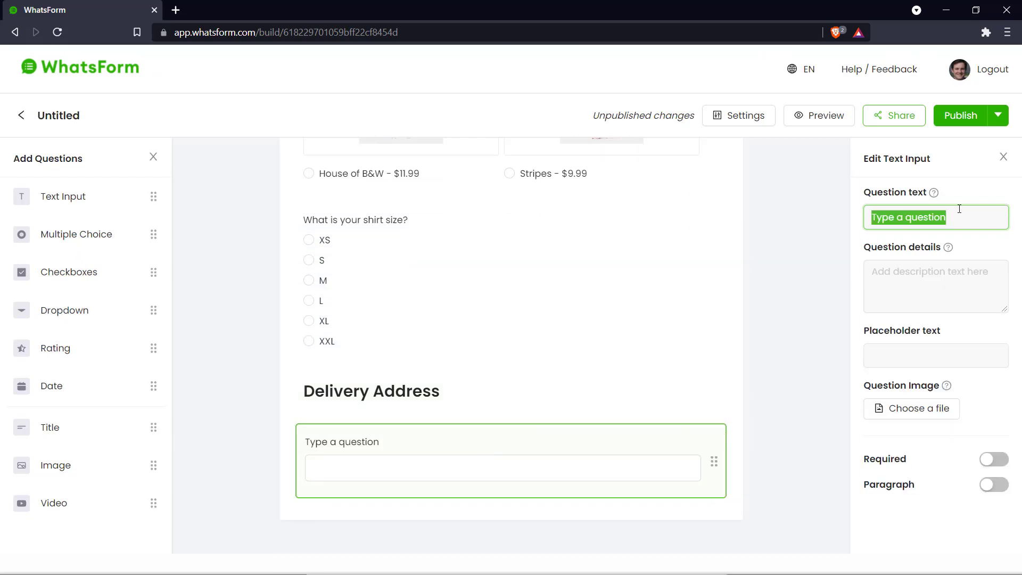
type("Address Lien")
key("BackSpace")
type("ne 1")
scroll(771, 404, "down", 1)
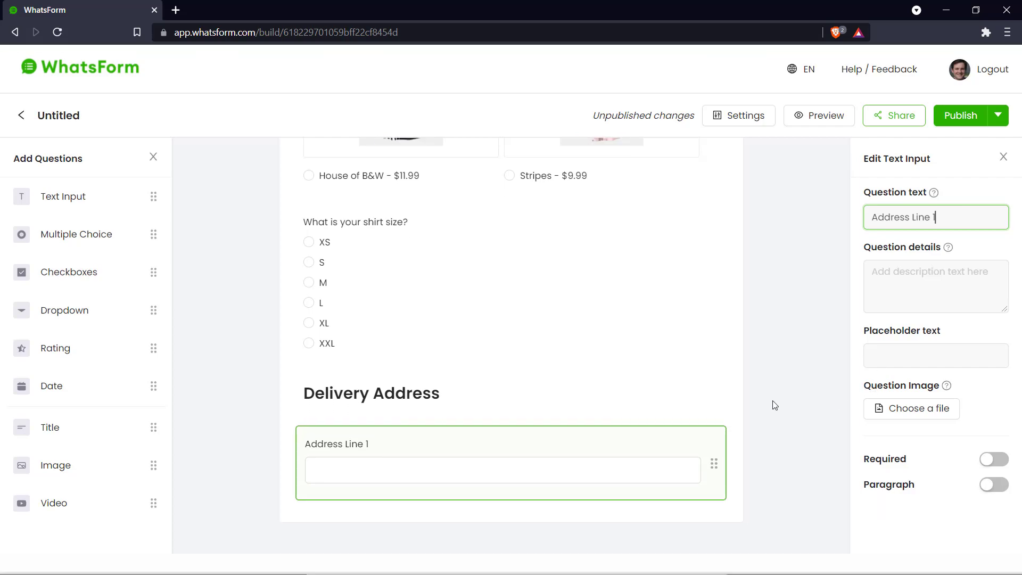
Duplicate the address question into 'Address Line 2' and 'State/Province' questions
left_click(697, 413)
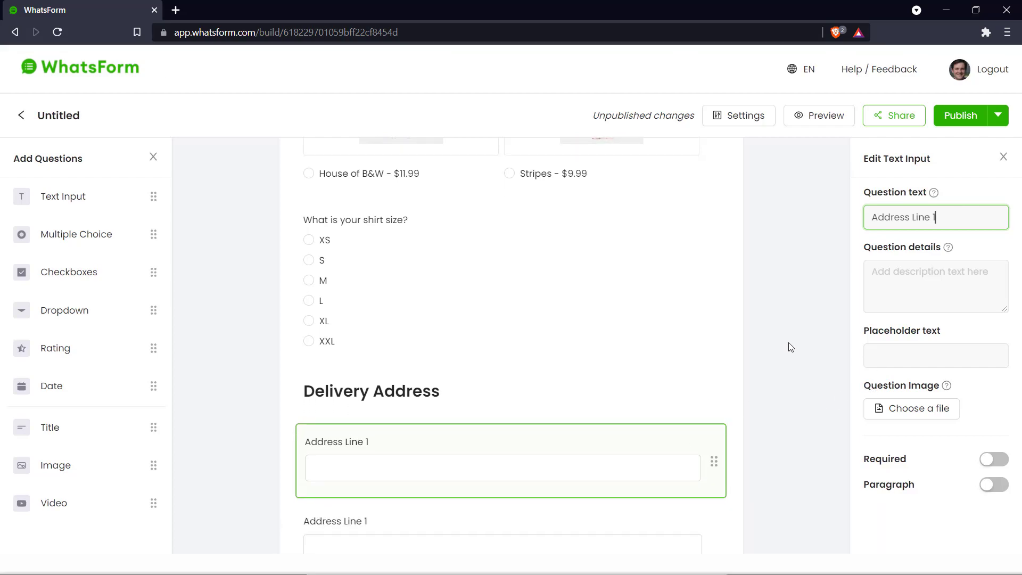
scroll(810, 333, "down", 2)
left_click(669, 428)
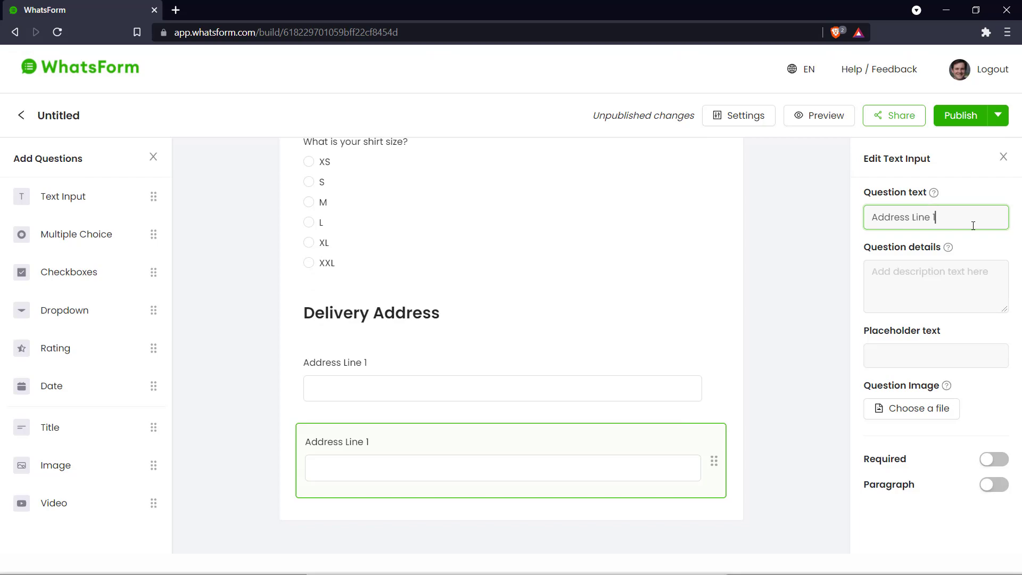
key("BackSpace")
type("2")
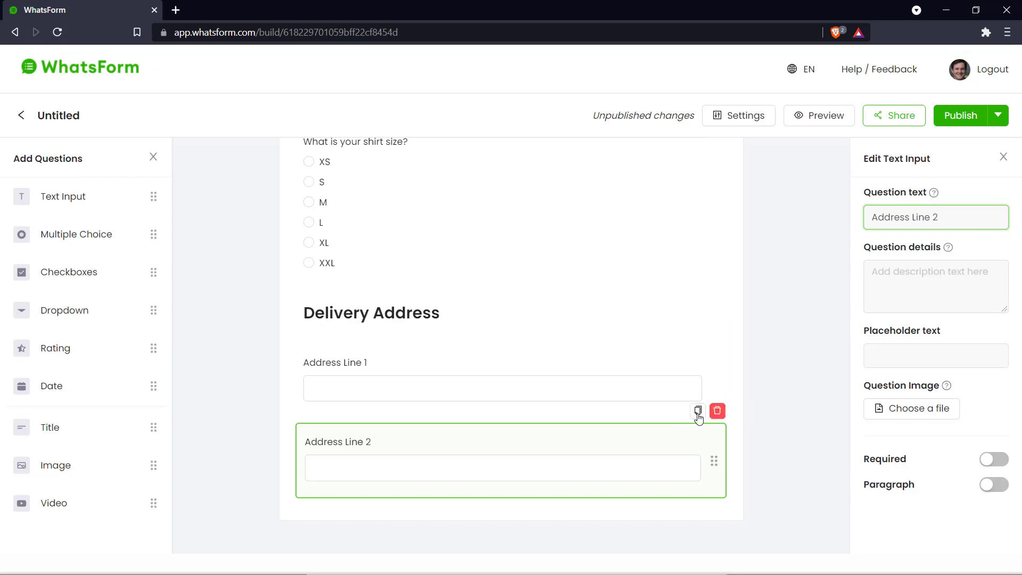
left_click(698, 412)
scroll(588, 452, "down", 2)
left_click(588, 454)
triple_click(966, 216)
type("STA")
key("BackSpace")
key("BackSpace")
type("tate/")
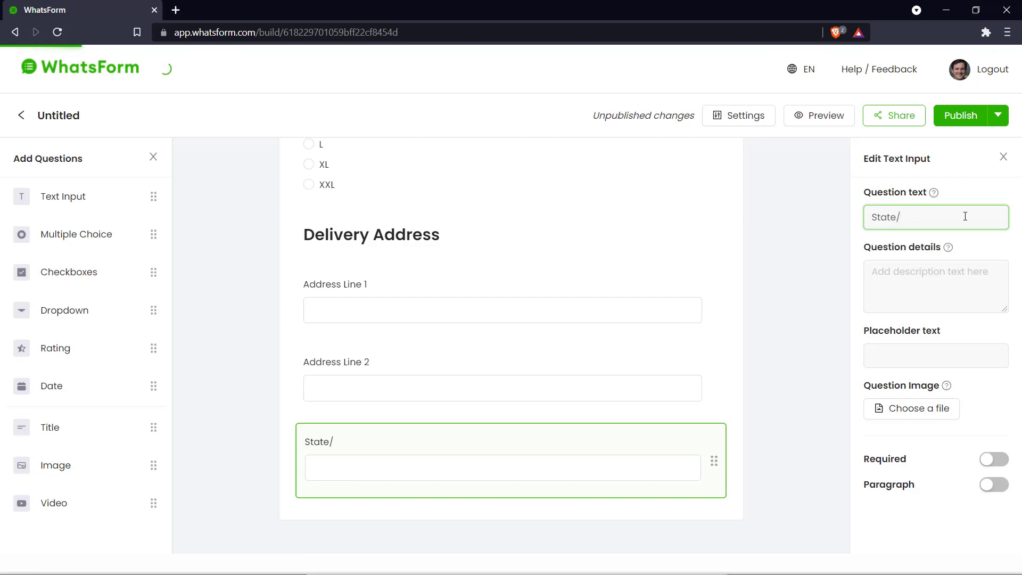
type("Province")
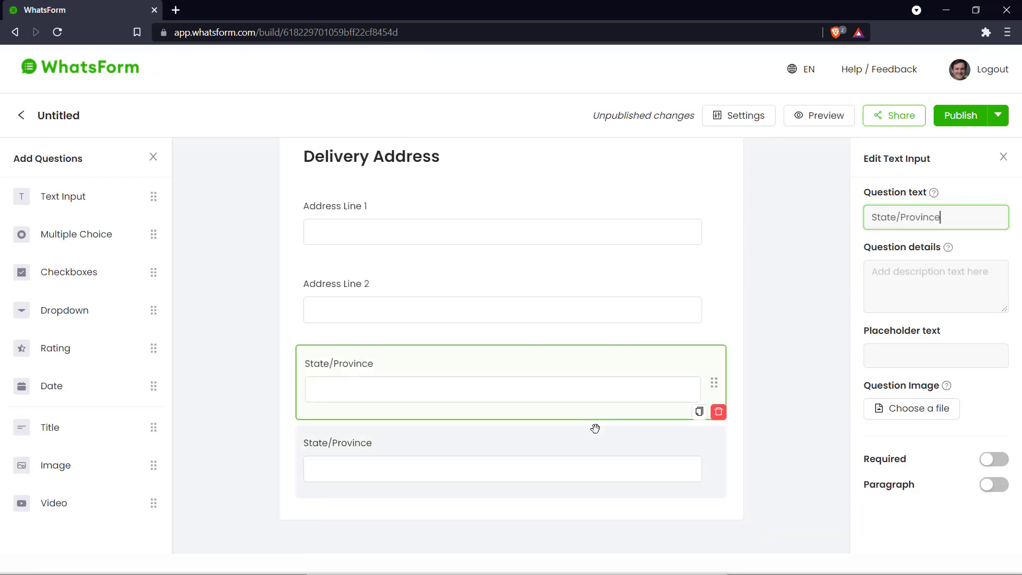
Duplicate again to create 'Country' and 'Postal/Zip Code' questions
left_click(698, 410)
triple_click(931, 217)
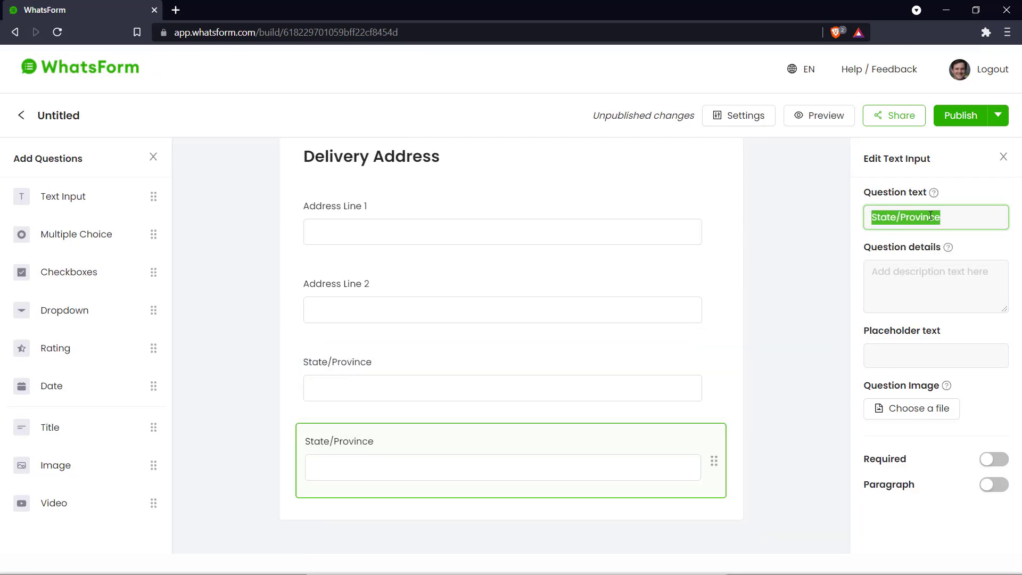
type("Country")
left_click(699, 411)
left_click(677, 435)
triple_click(940, 214)
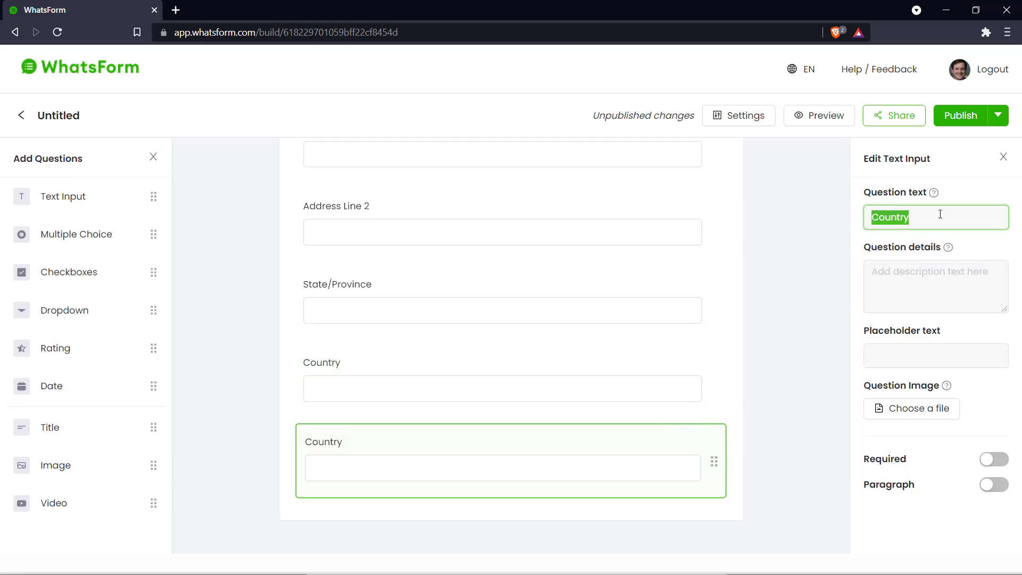
type("Postal/")
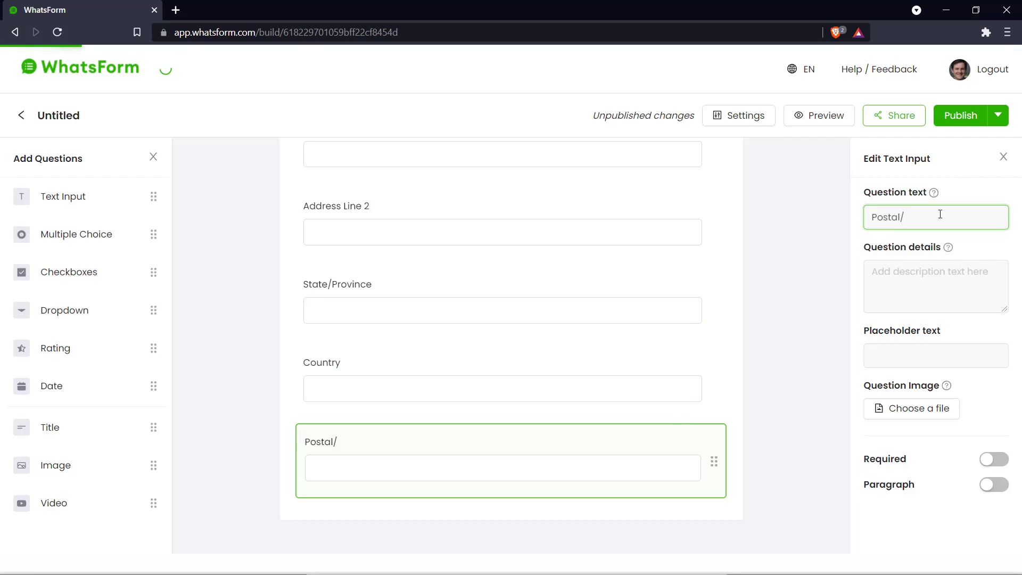
type("Zip Code")
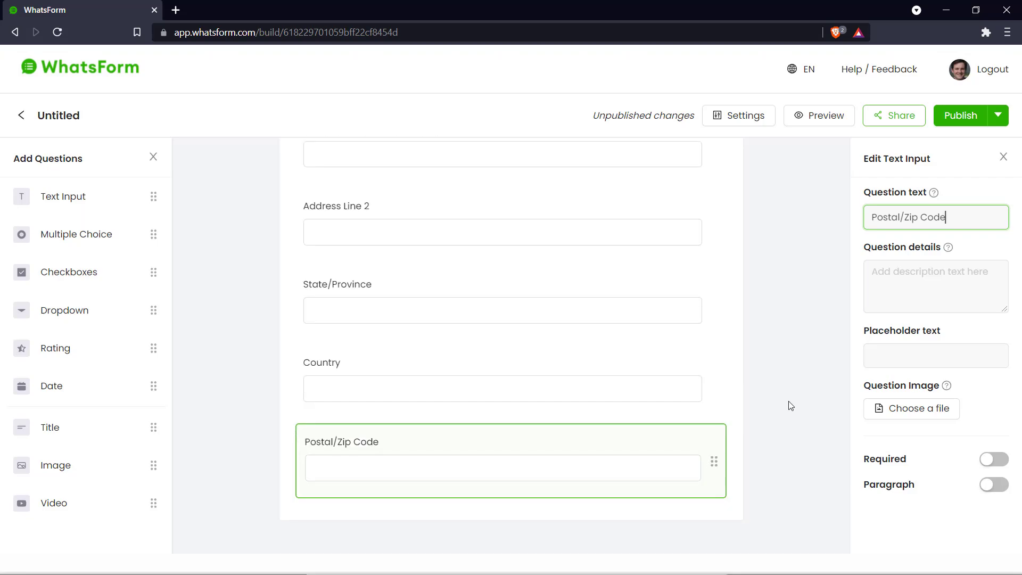
Add a closing 'Thank you!' title after Postal/Zip Code and publish the form
scroll(815, 351, "up", 15)
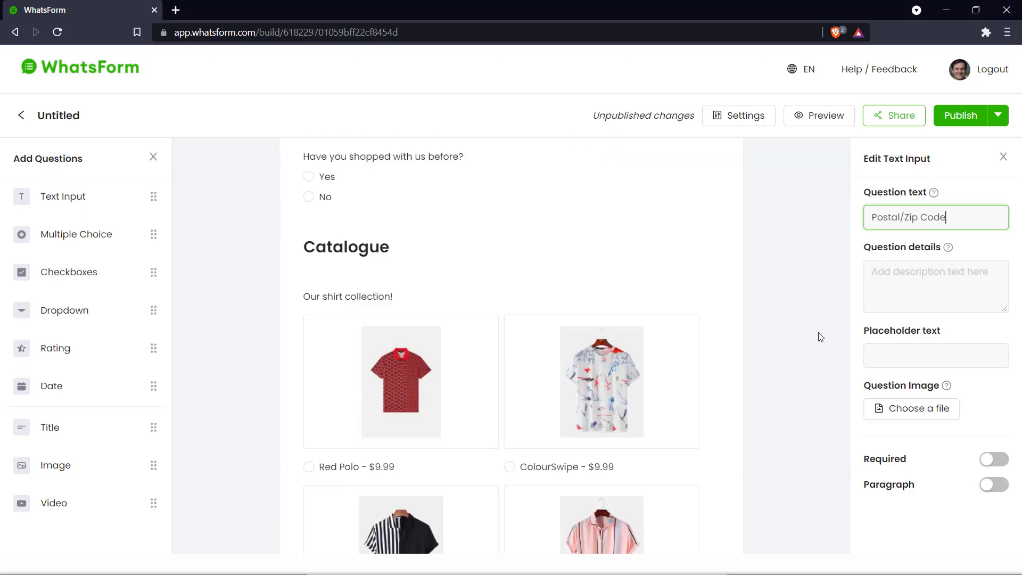
scroll(620, 304, "down", 4)
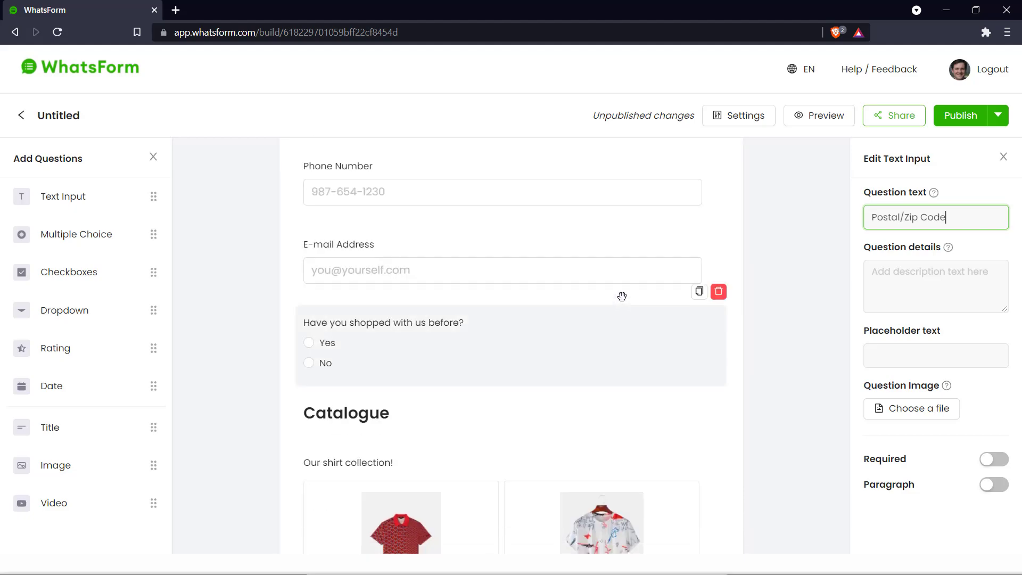
scroll(613, 332, "down", 1)
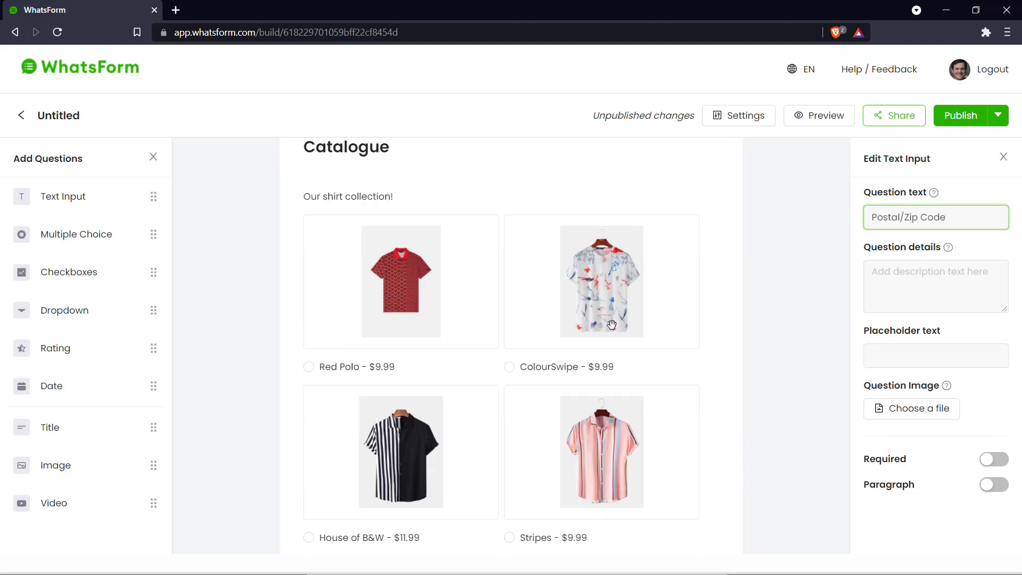
scroll(537, 350, "down", 7)
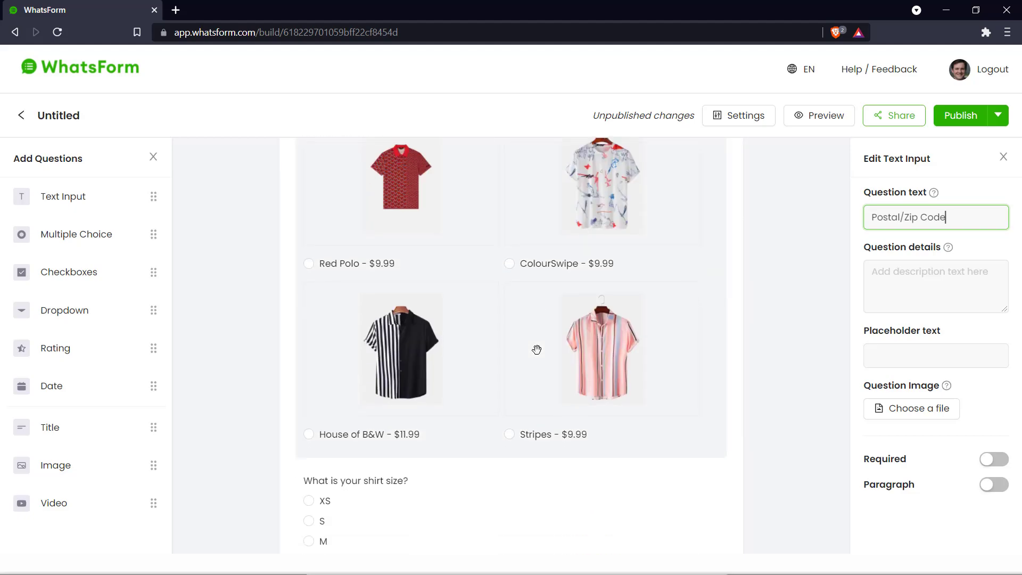
scroll(532, 417, "down", 8)
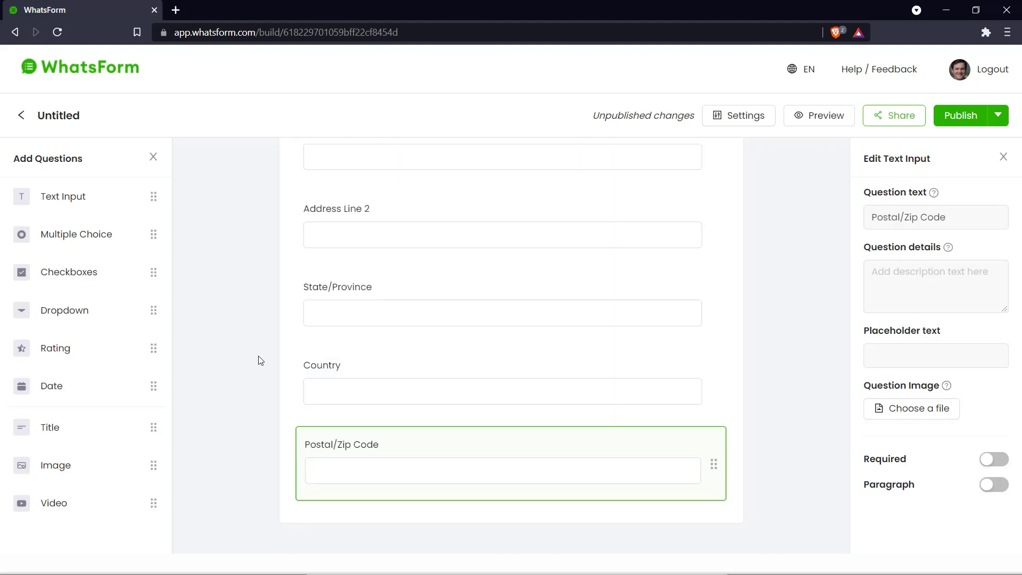
left_click_drag(50, 427, 456, 536)
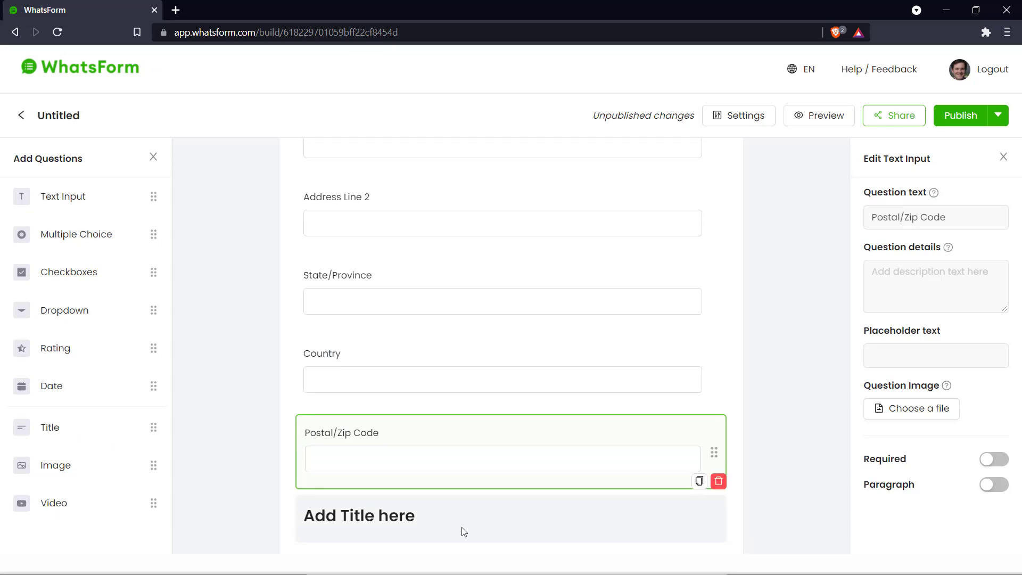
left_click(454, 477)
double_click(969, 220)
triple_click(969, 220)
type("Thank you!")
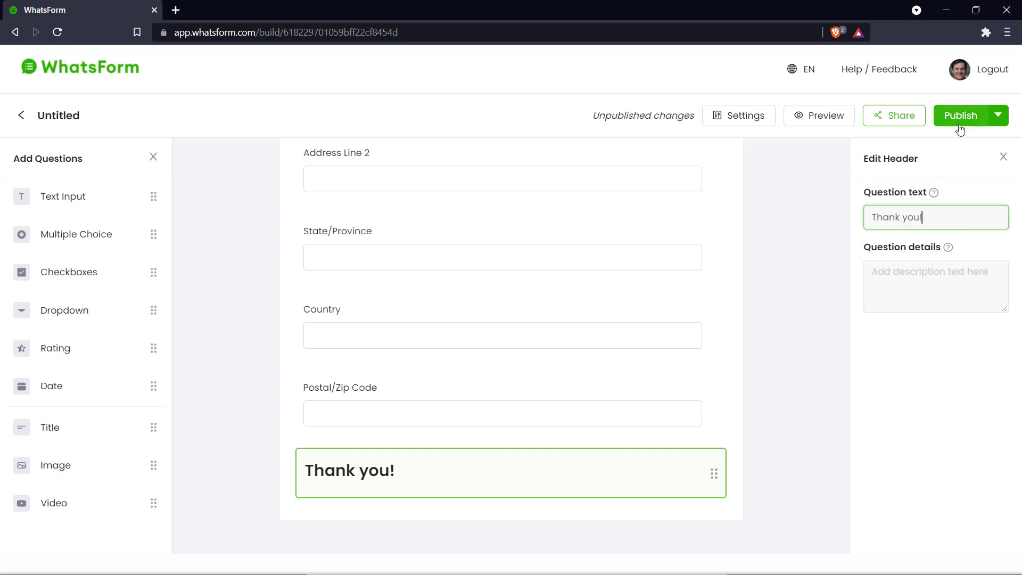
left_click(958, 124)
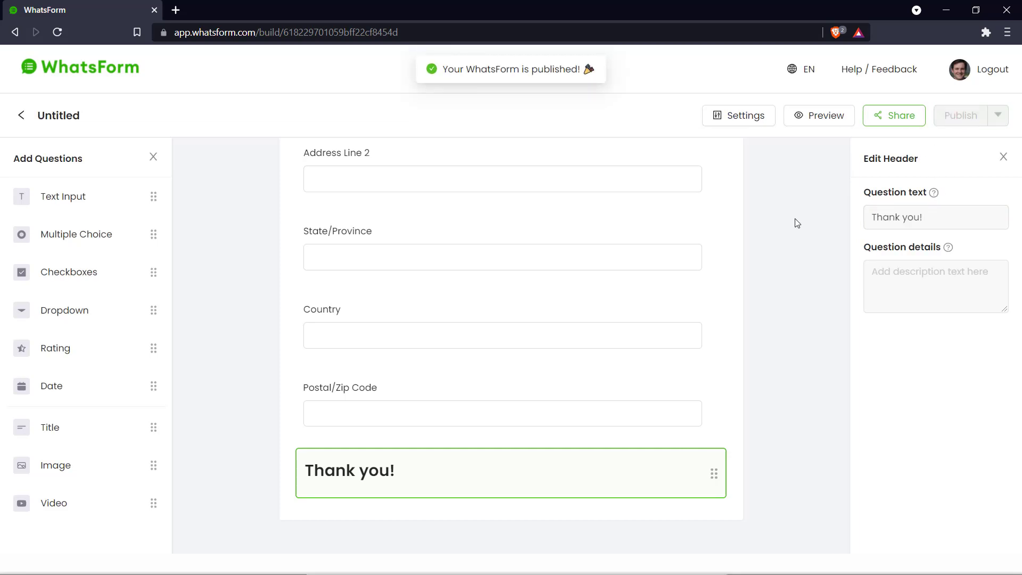
Review the website, social and QR share options, then send the first WhatsApp greeting with the form link
left_click(904, 124)
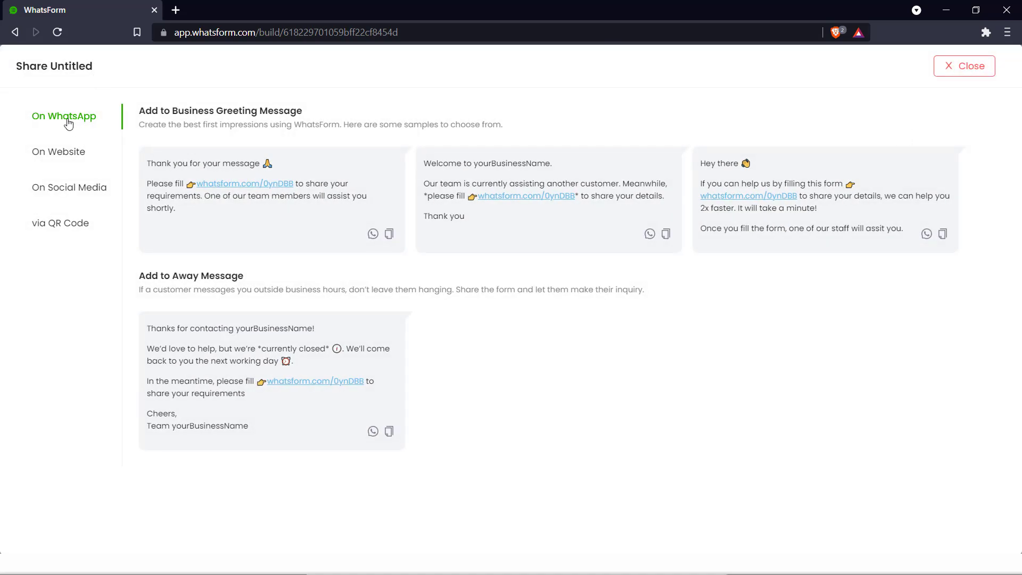
left_click(72, 150)
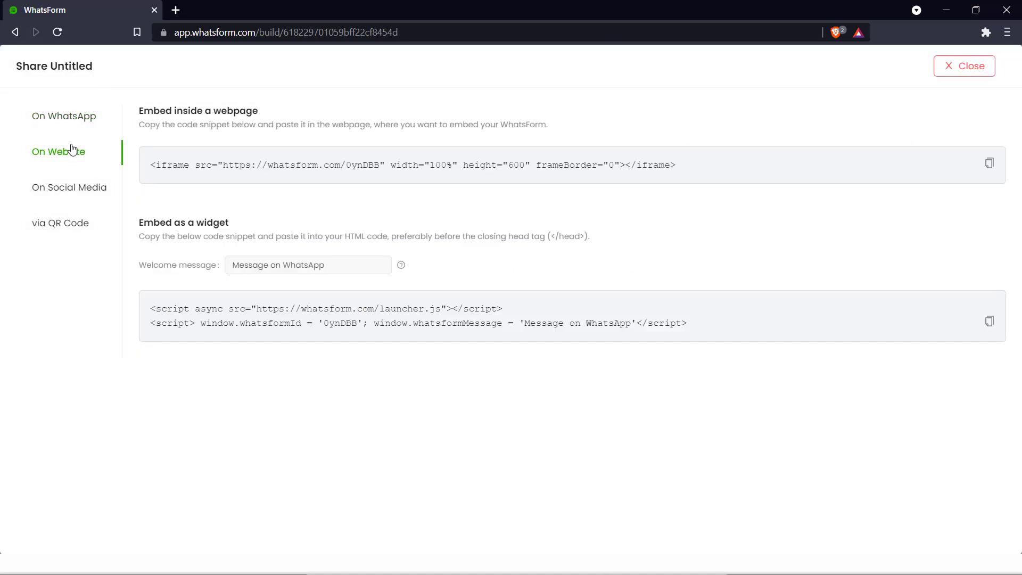
left_click(69, 185)
left_click(82, 233)
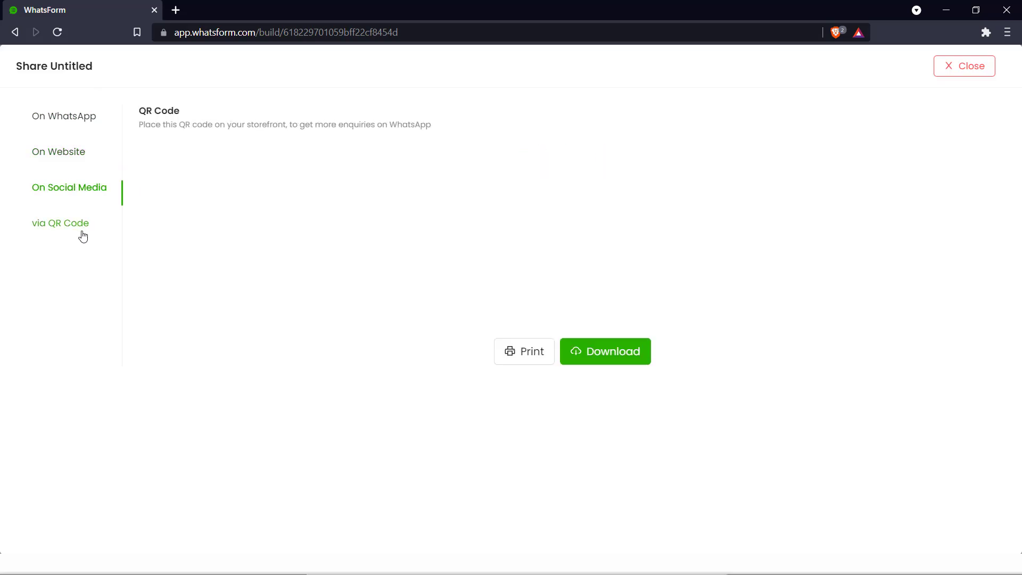
left_click(78, 124)
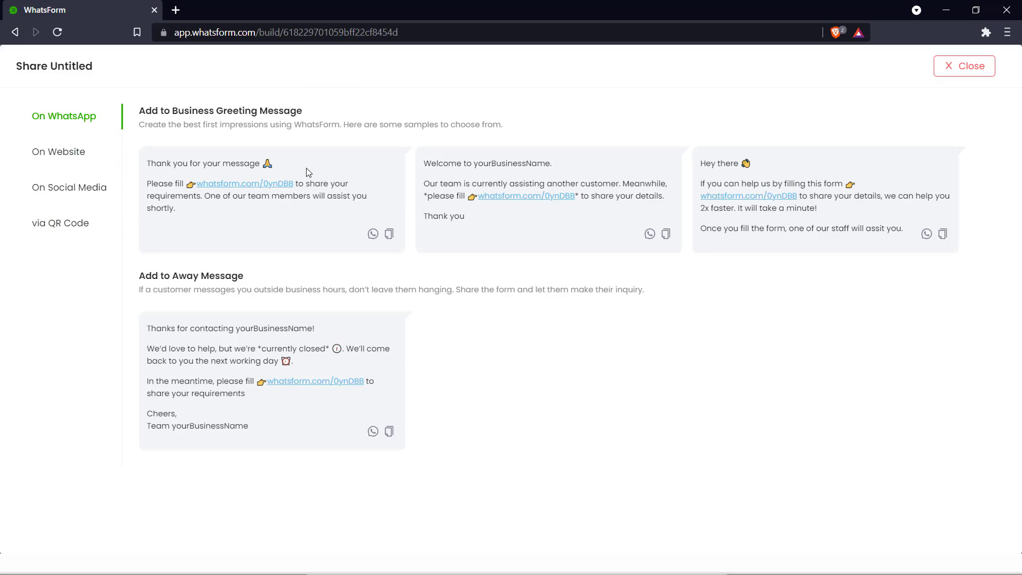
left_click(374, 234)
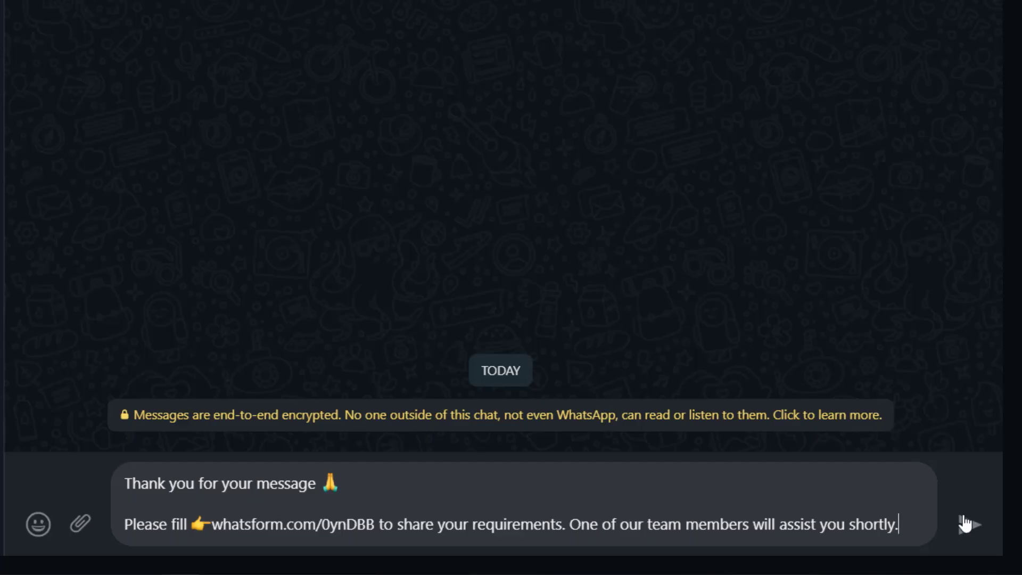
left_click(965, 524)
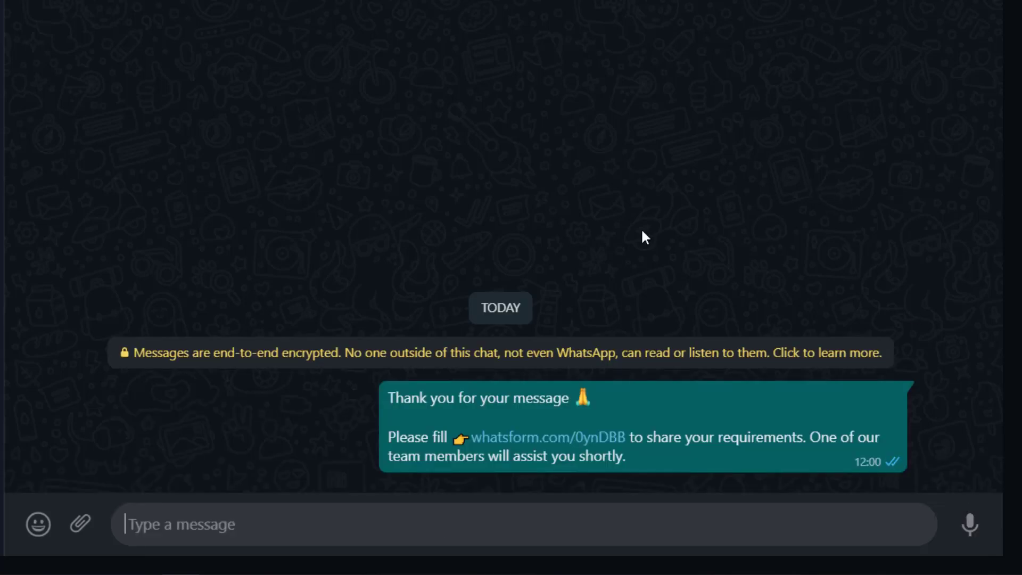
left_click(619, 429)
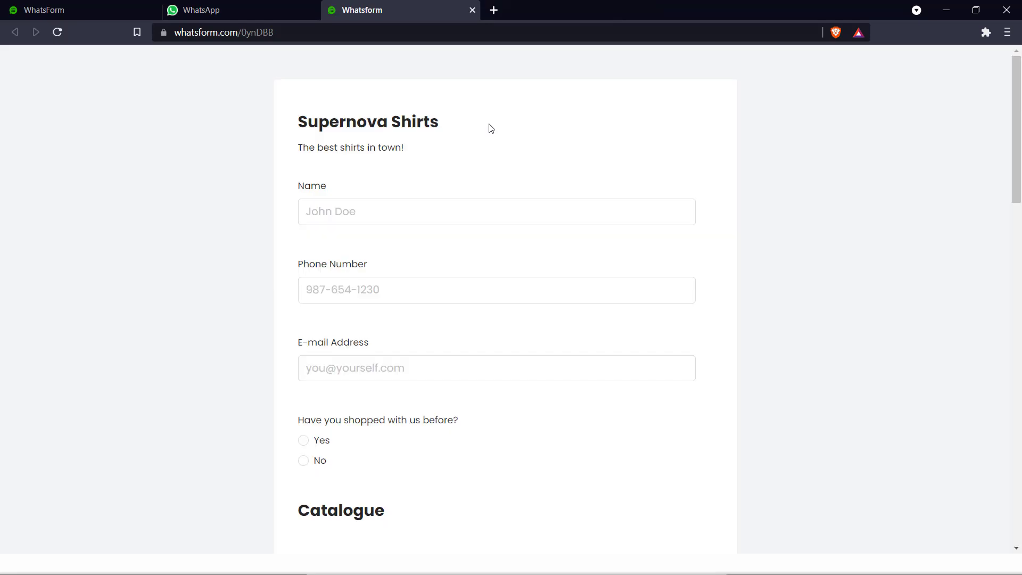
left_click(418, 201)
scroll(410, 212, "down", 15)
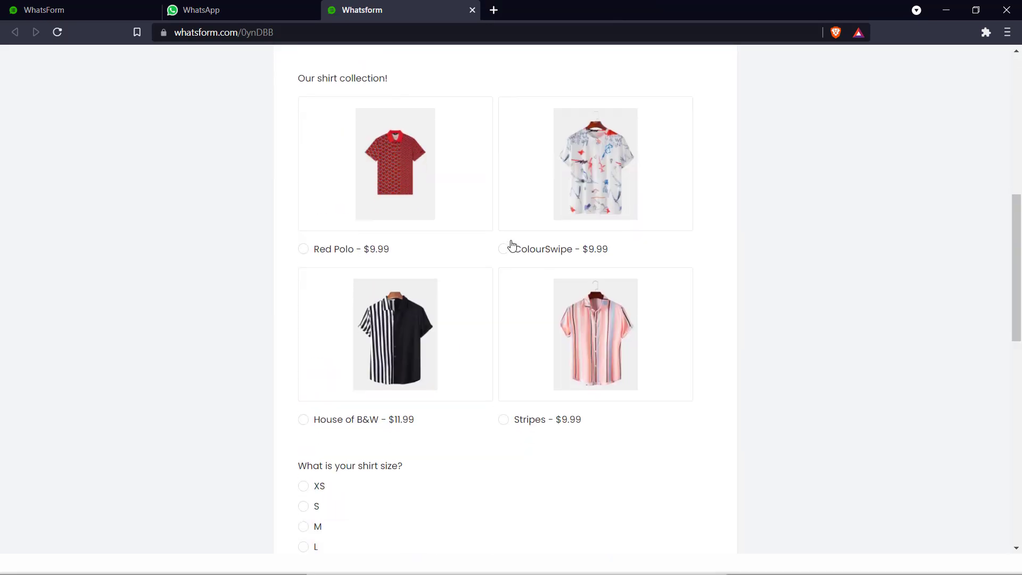
scroll(515, 212, "up", 5)
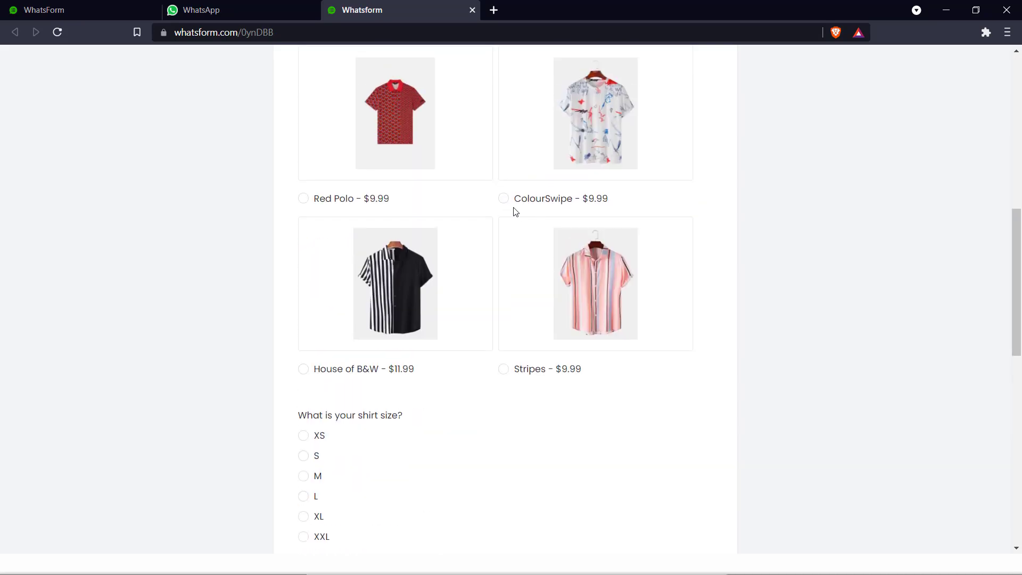
scroll(515, 212, "down", 12)
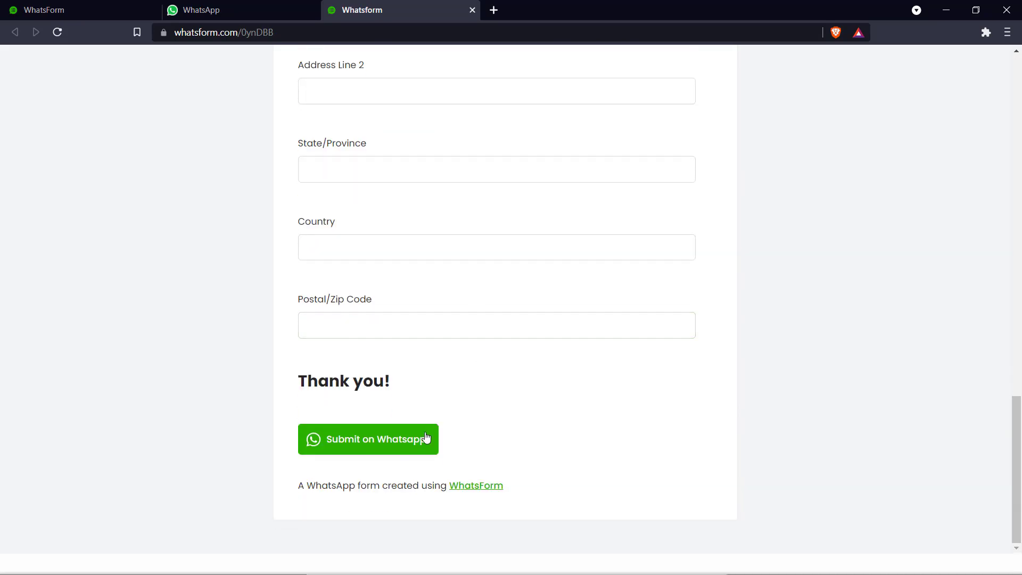